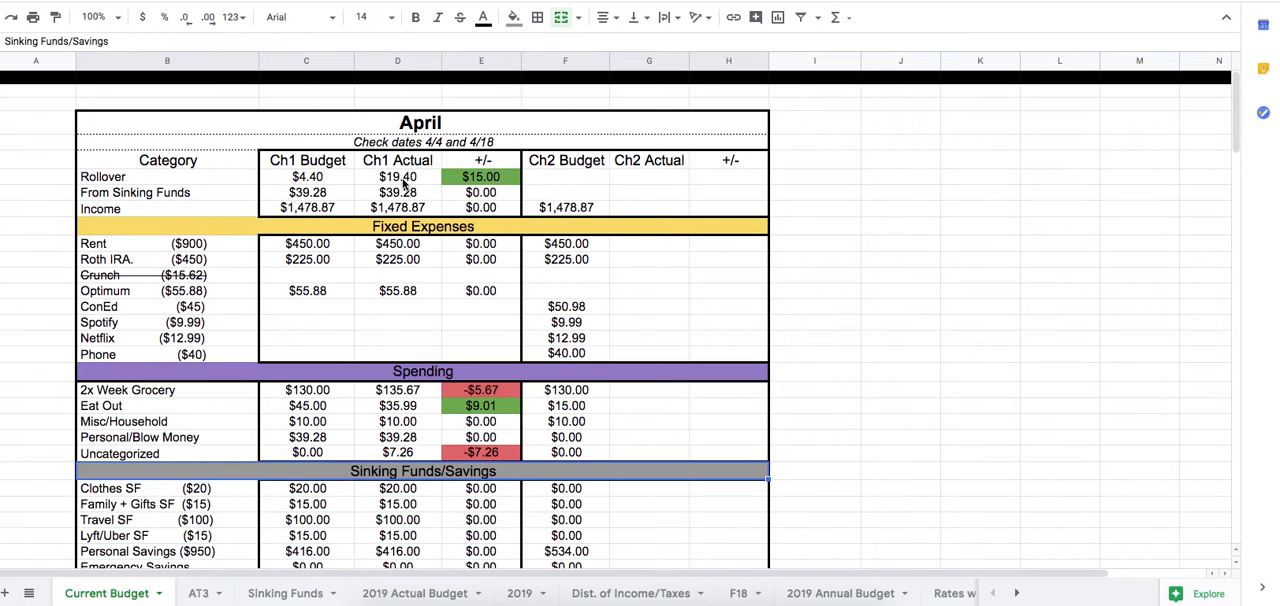
# Review the April Ch1 Actual entries for rollover, sinking funds and fixed expenses: Rent, Roth IRA and Optimum.
pyautogui.click(404, 178)
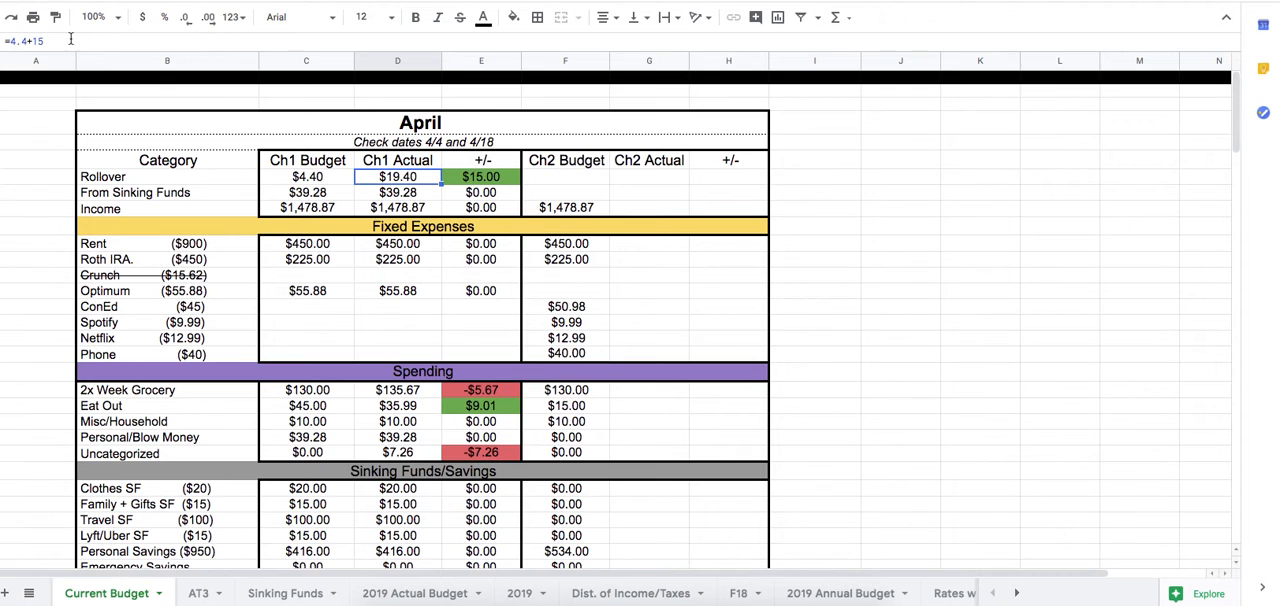
pyautogui.click(423, 199)
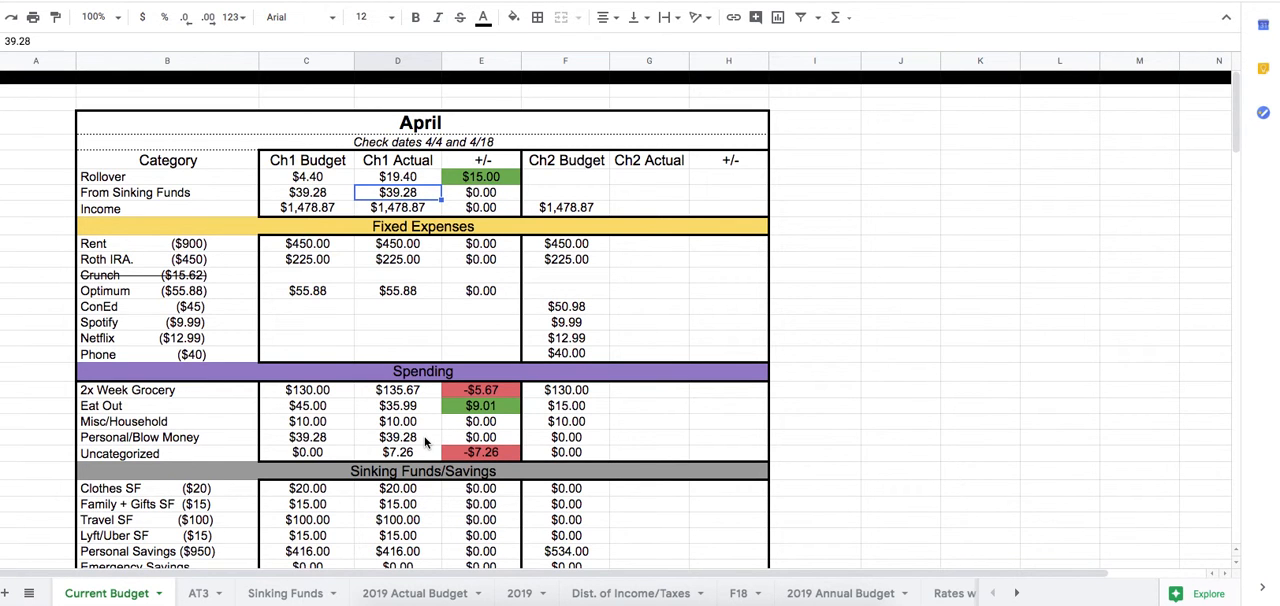
pyautogui.click(408, 247)
pyautogui.click(414, 262)
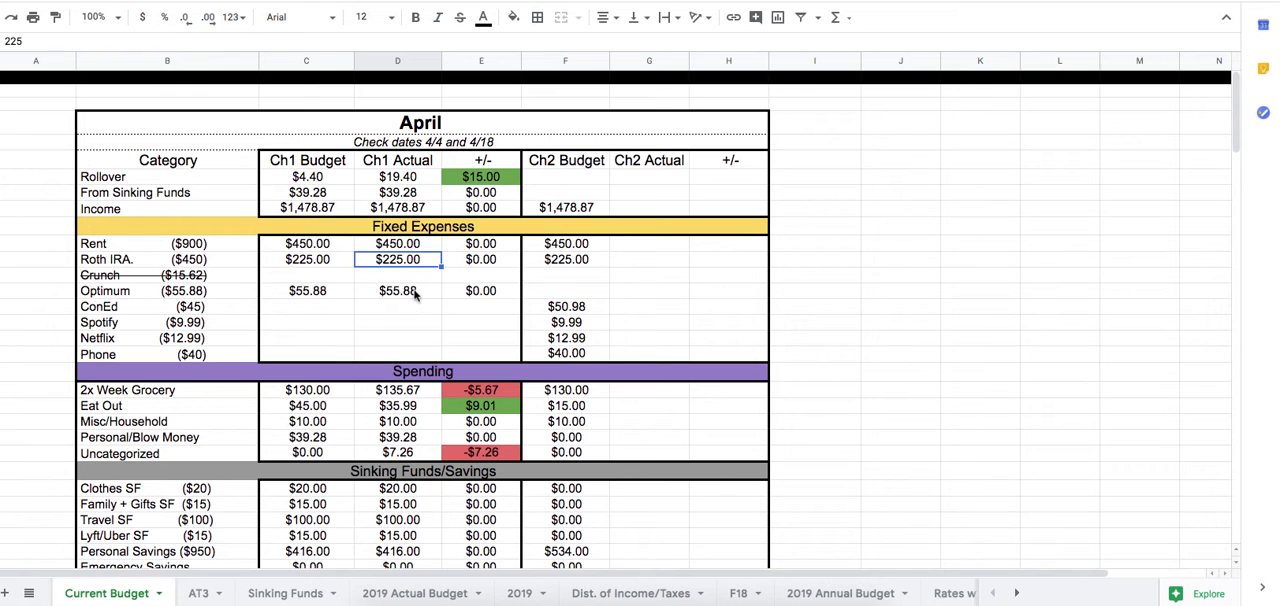
pyautogui.click(417, 291)
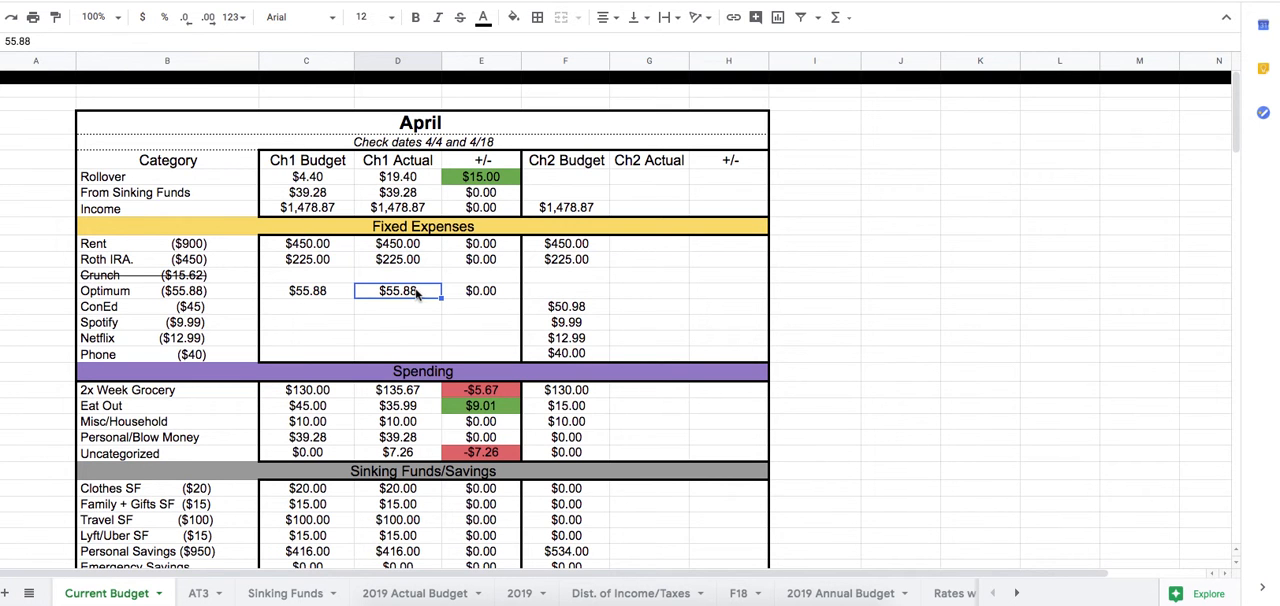
# Review the Ch1 Actual formulas and amounts for each April Spending category and for INCOME LEFT.
pyautogui.click(420, 391)
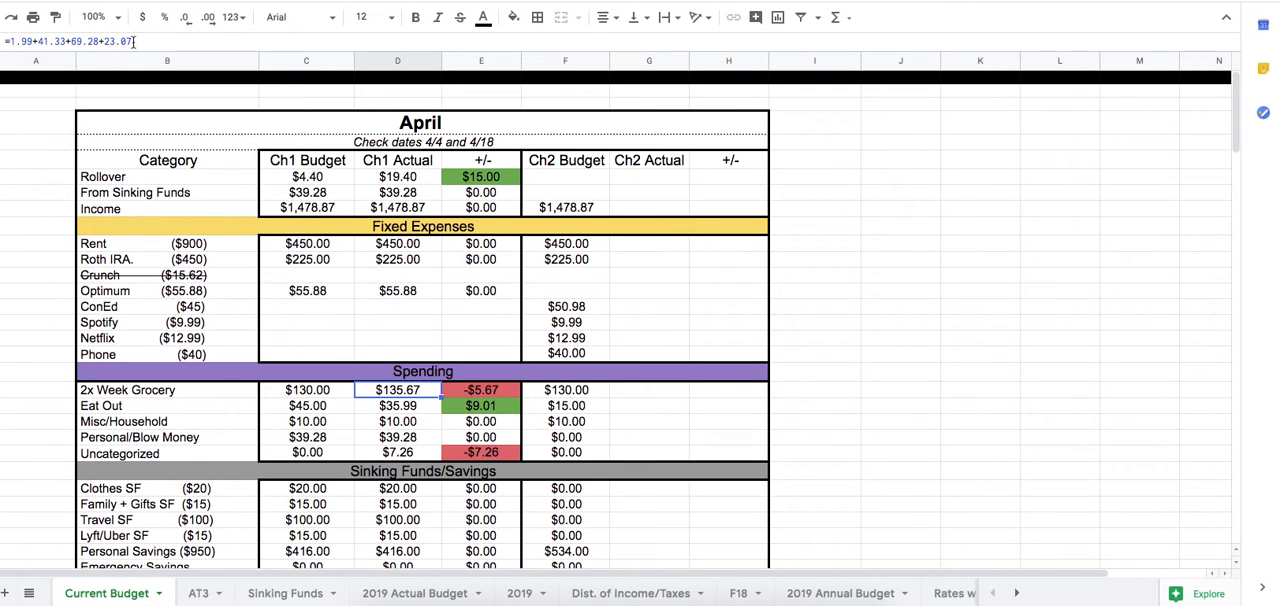
pyautogui.click(418, 408)
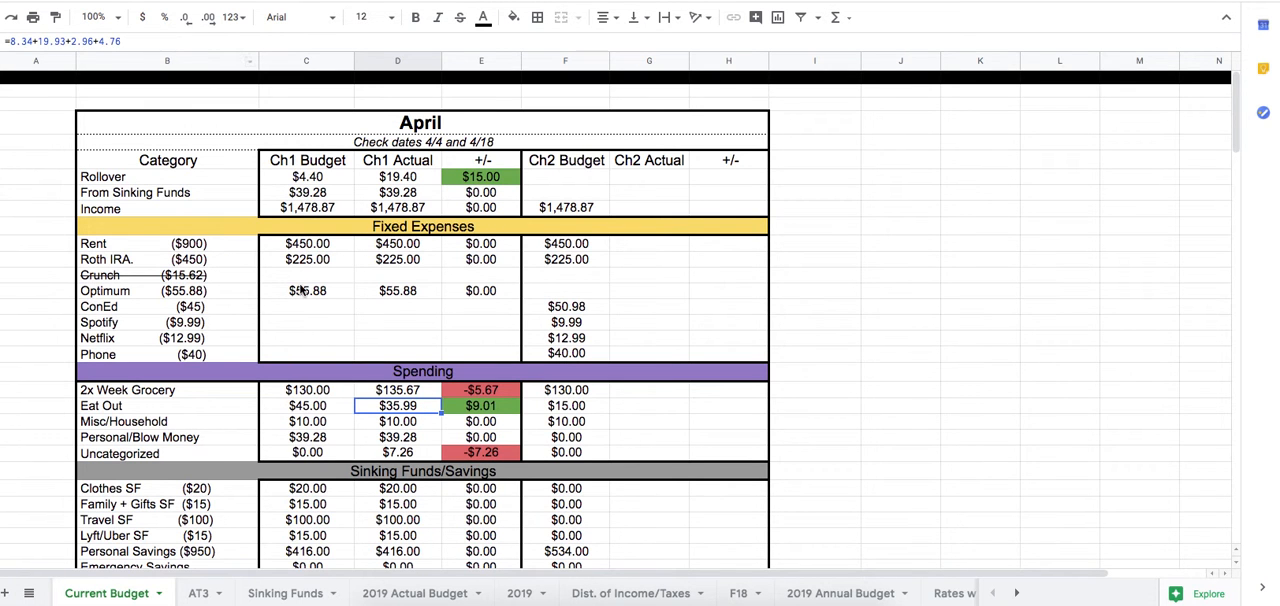
pyautogui.click(434, 423)
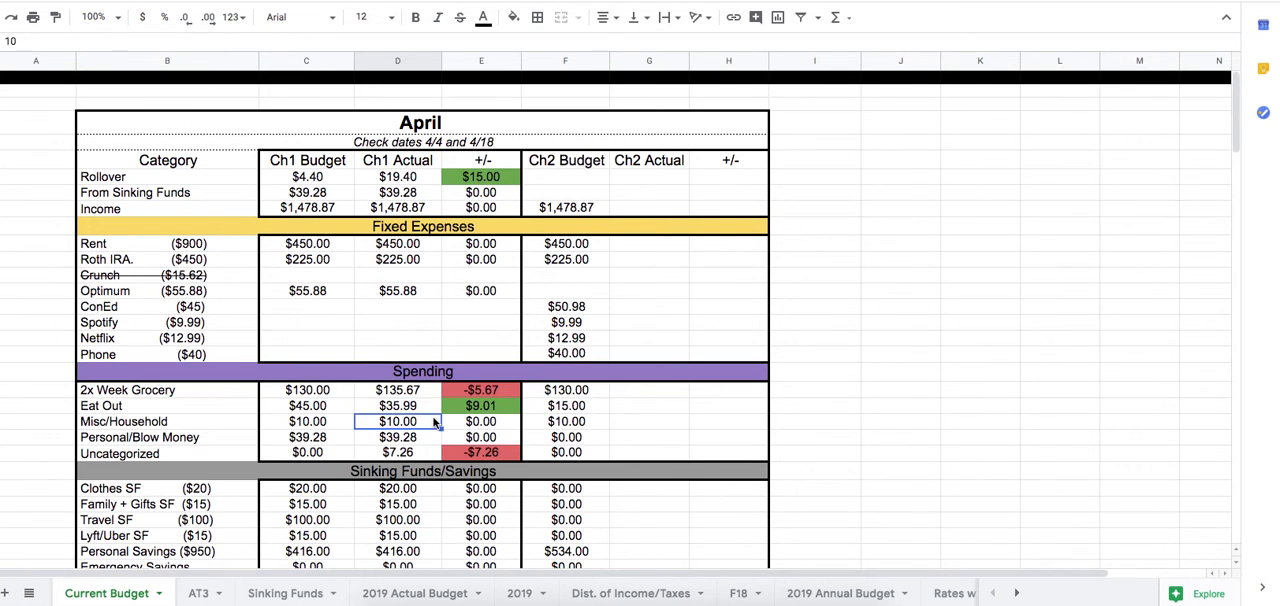
pyautogui.click(426, 440)
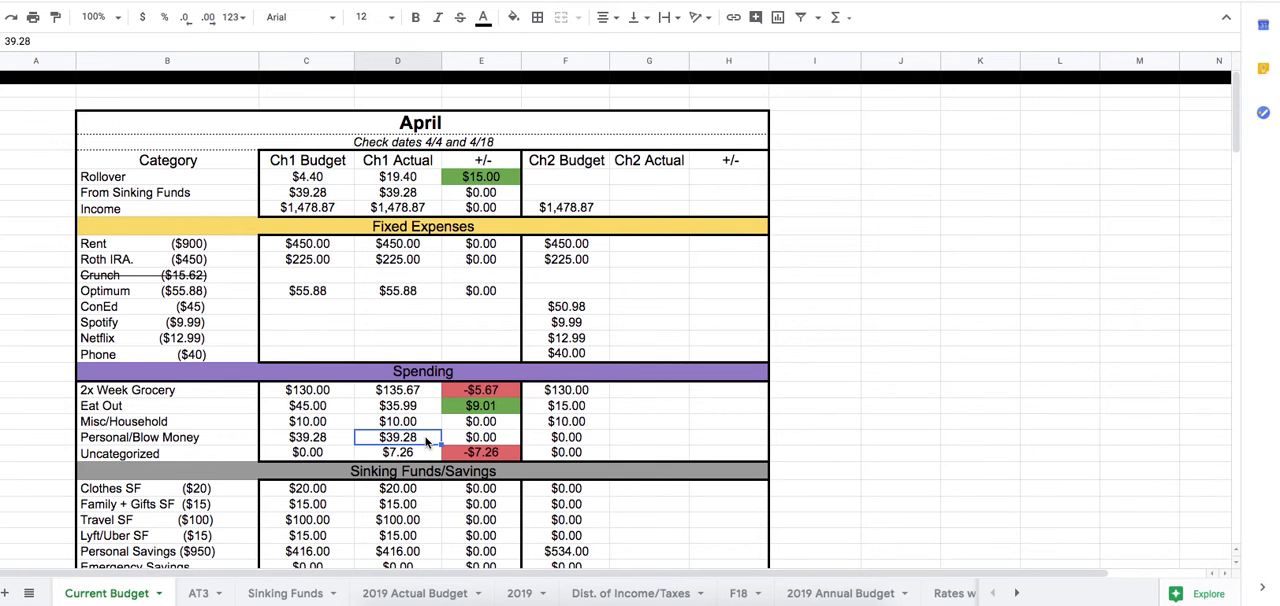
pyautogui.click(430, 456)
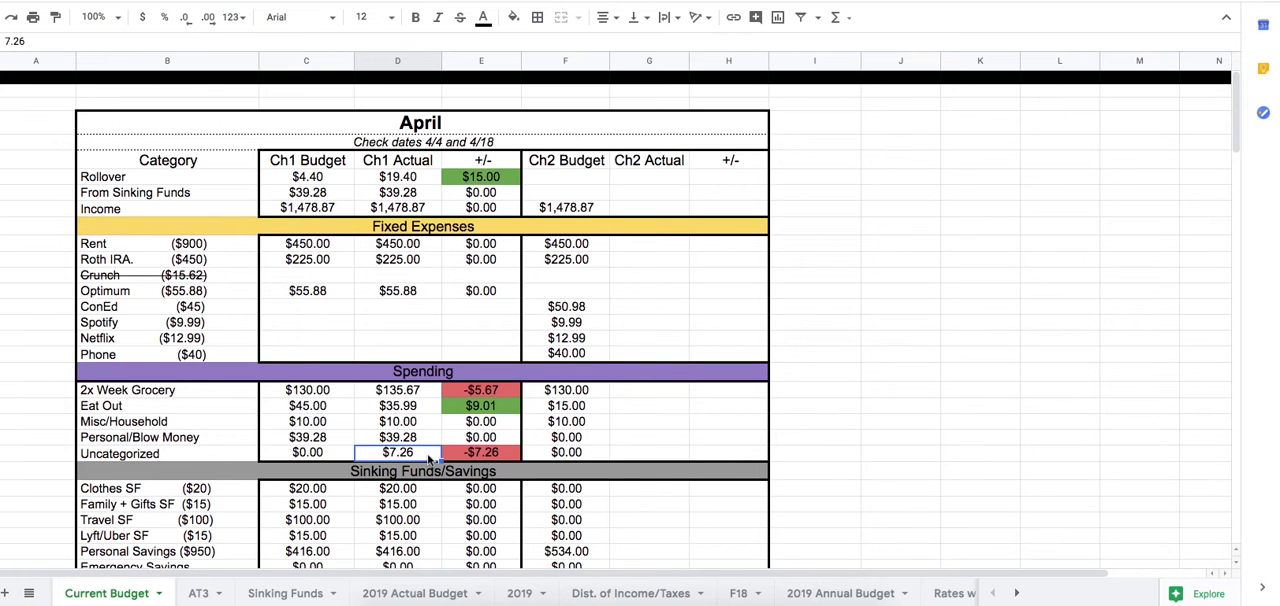
pyautogui.scroll(-3, 430, 457)
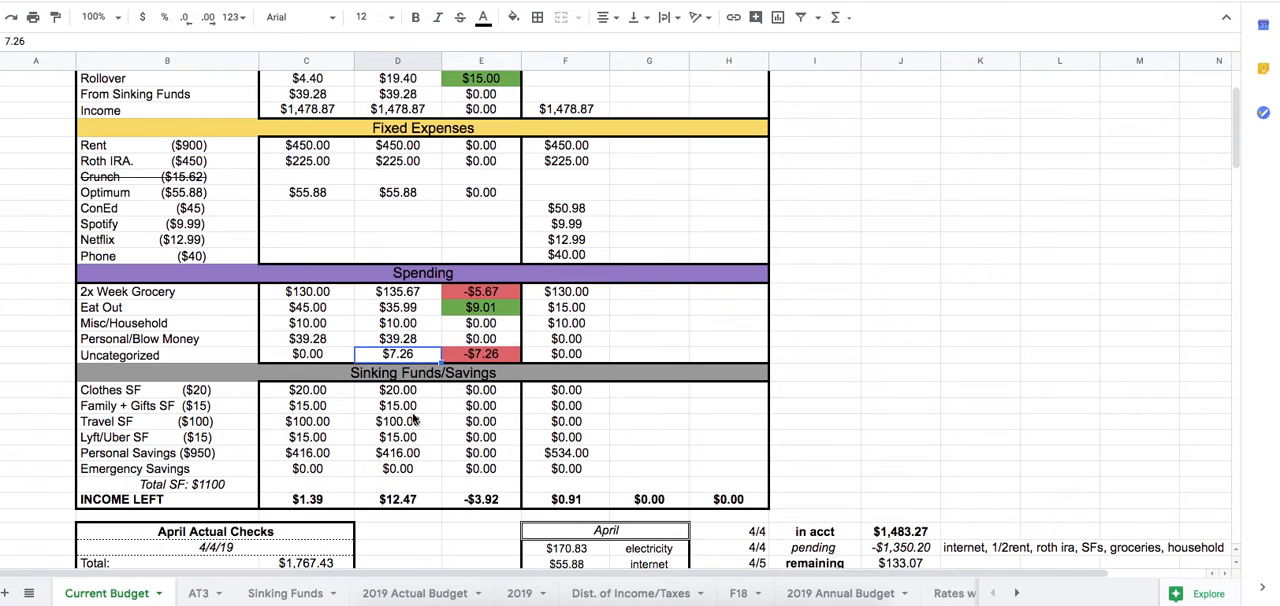
pyautogui.click(411, 503)
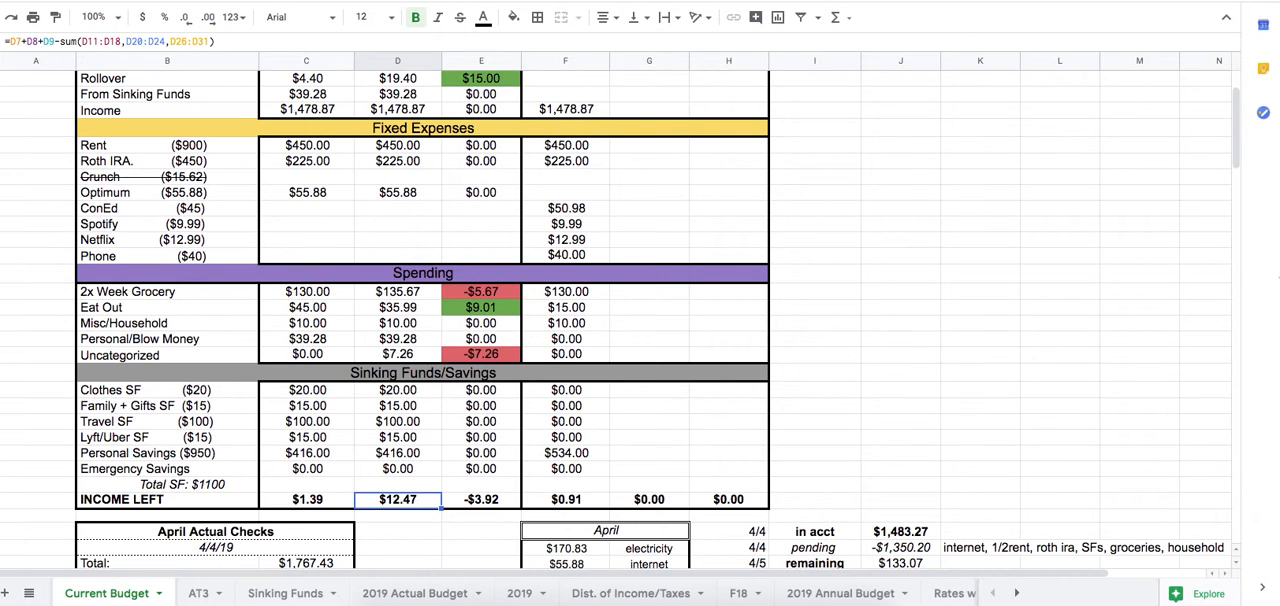
# Subtract 7.26 in the 4/11 pending amount's formula, making it =-4.76-69.29-23.07-7.26.
pyautogui.moveTo(1236, 127); pyautogui.dragTo(1236, 147)
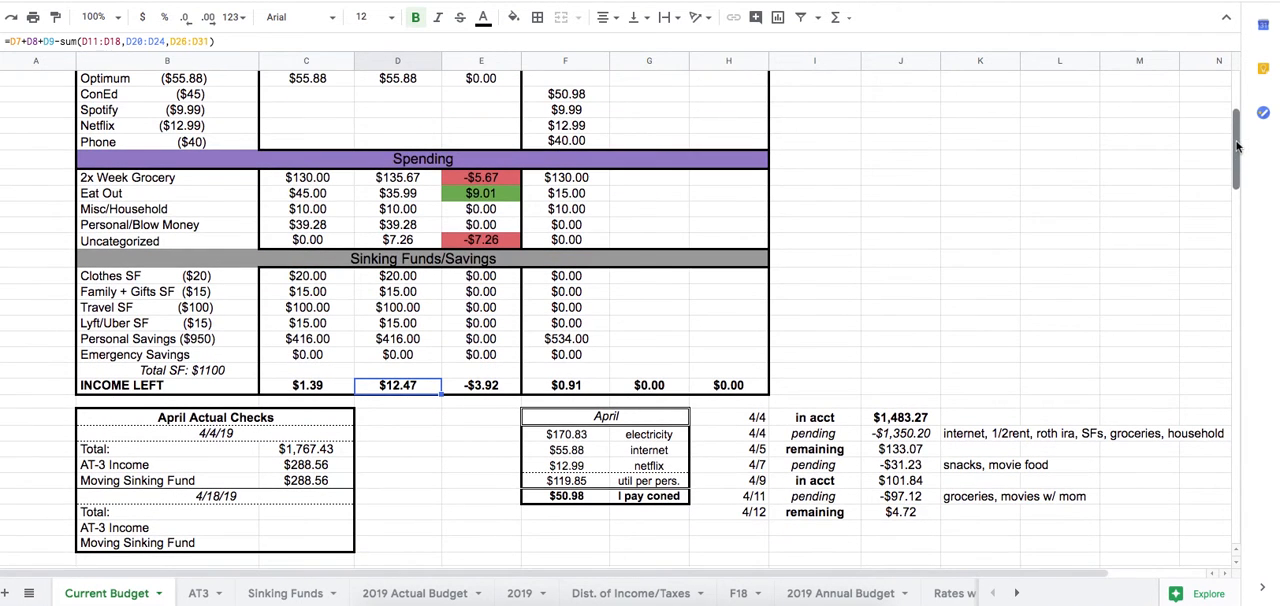
pyautogui.click(914, 497)
pyautogui.doubleClick(924, 497)
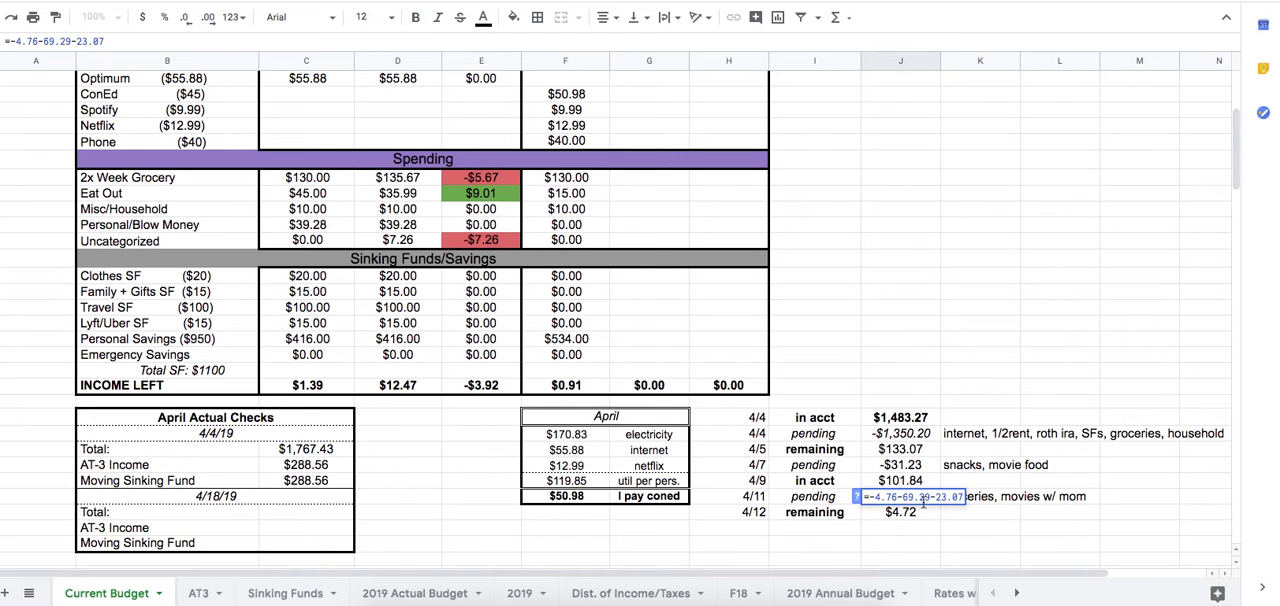
pyautogui.write('-2')
pyautogui.press('BackSpace')
pyautogui.write('7.26')
pyautogui.press('Return')
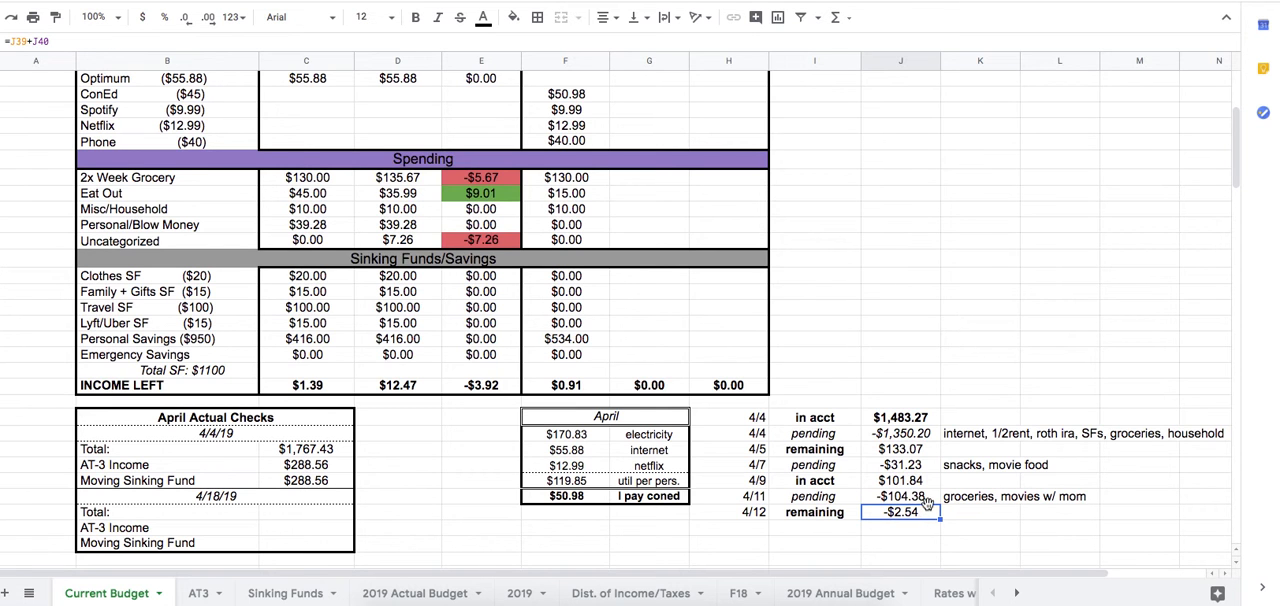
# Add 15 to the 4/11 pending formula, making it =-4.76-69.29-23.07-7.26+15.
pyautogui.click(929, 502)
pyautogui.doubleClick(929, 500)
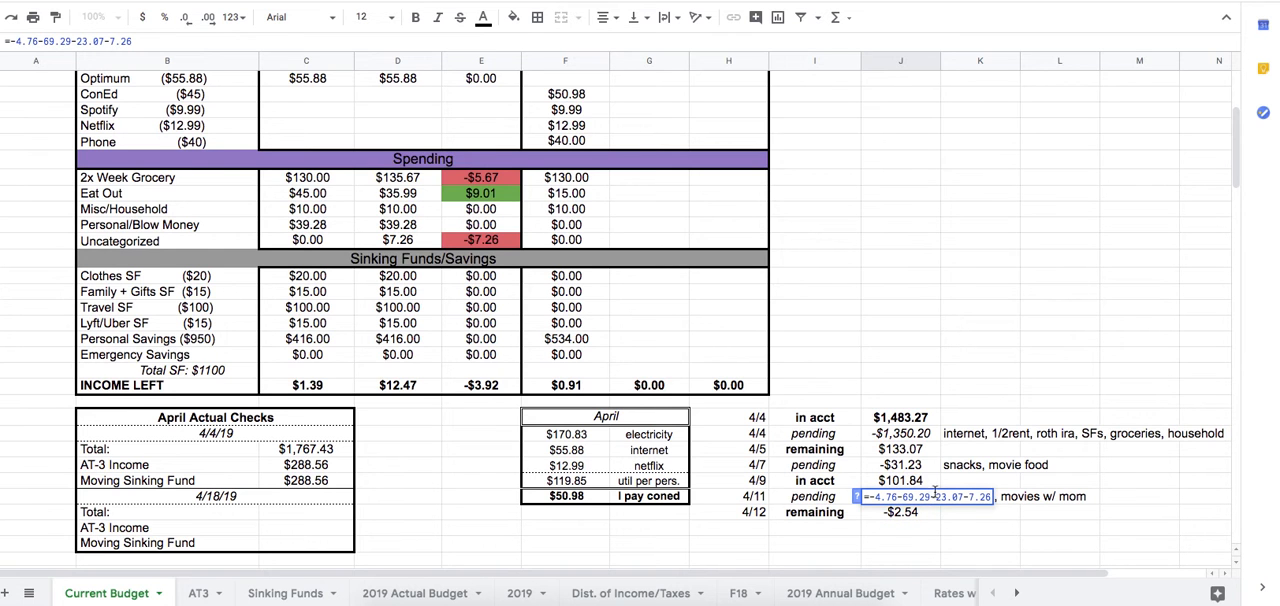
pyautogui.write('+15')
pyautogui.press('Return')
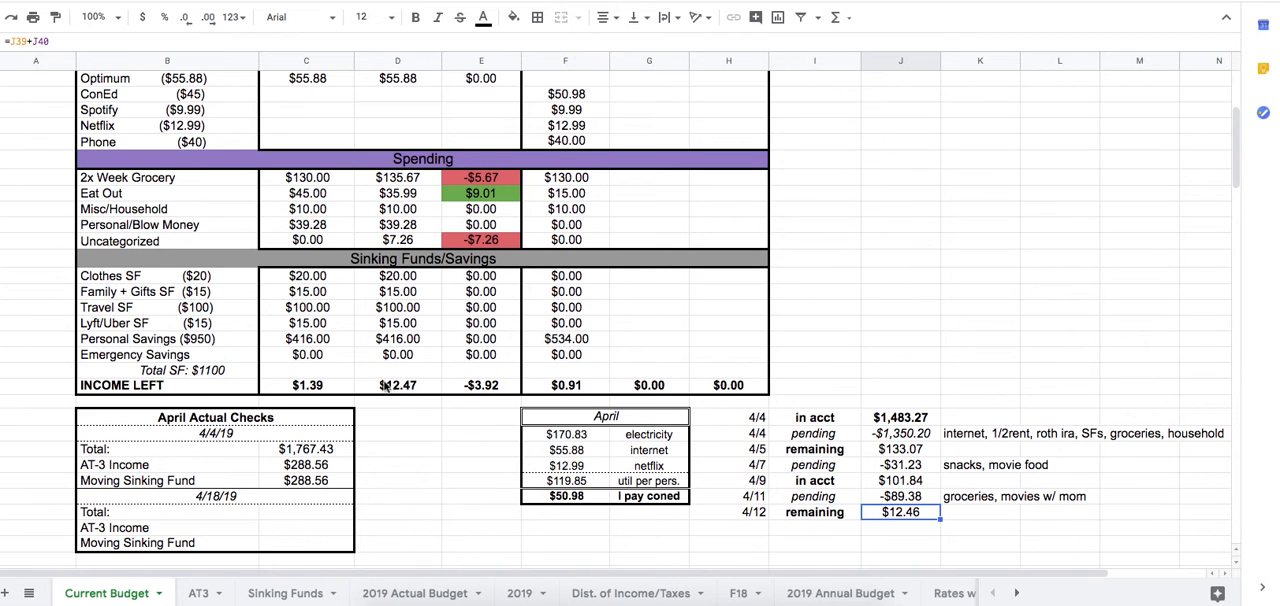
# Compare the 4/11 pending formula with the Ch1 Actual formula for 2x Week Grocery.
pyautogui.click(894, 503)
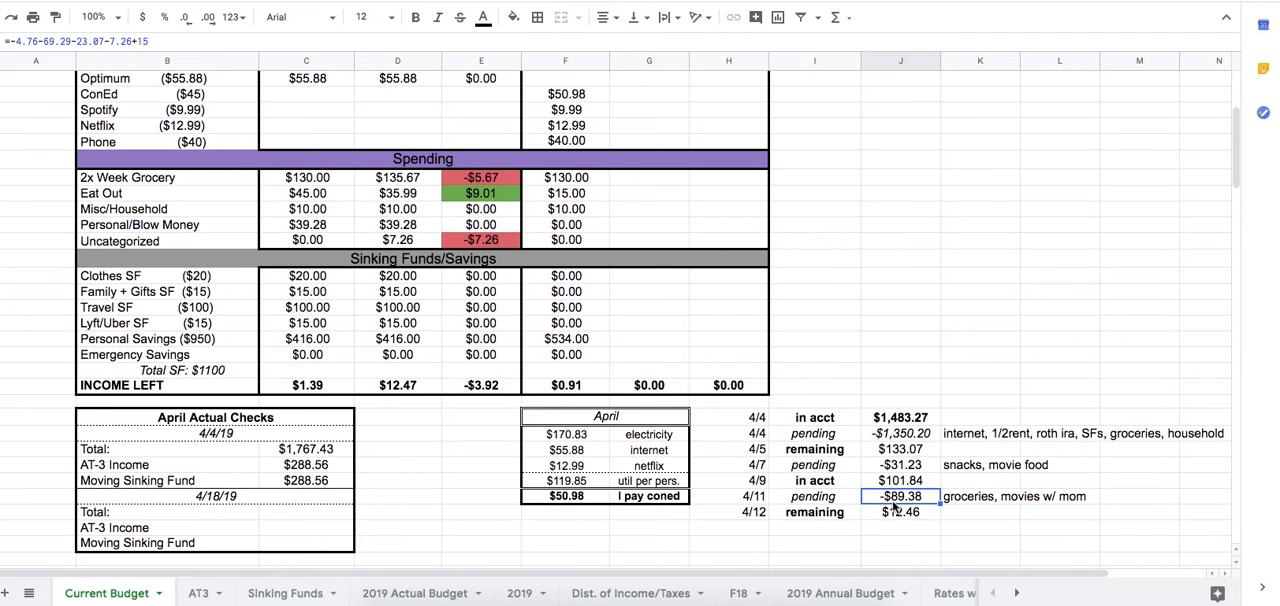
pyautogui.click(424, 180)
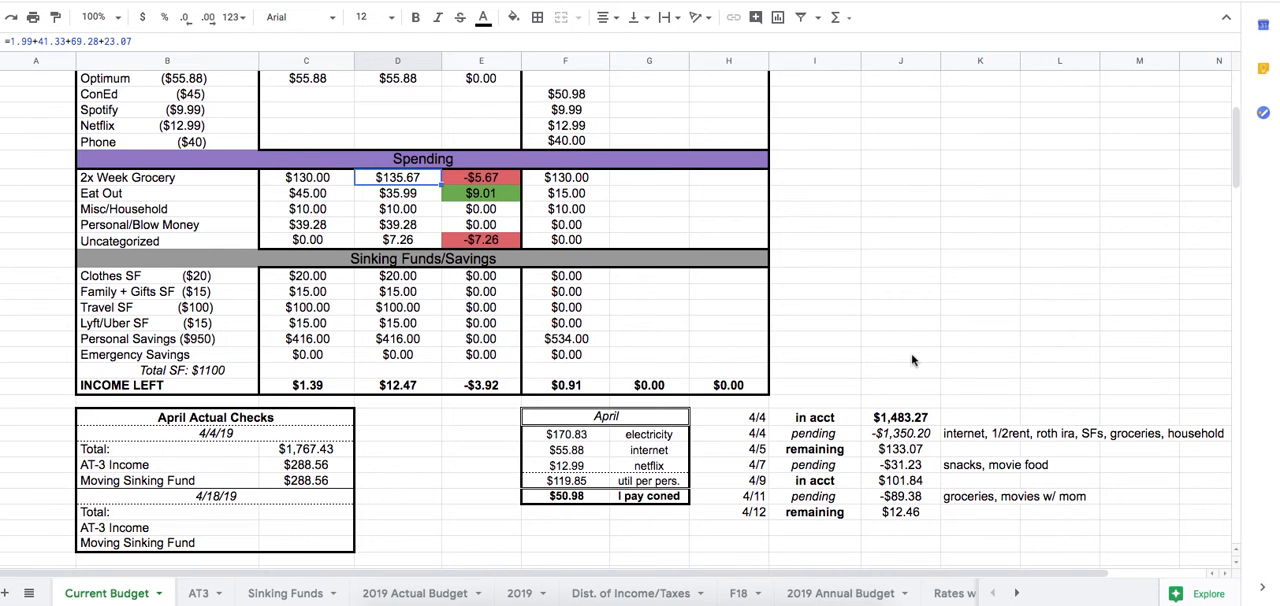
pyautogui.scroll(1, 1237, 152)
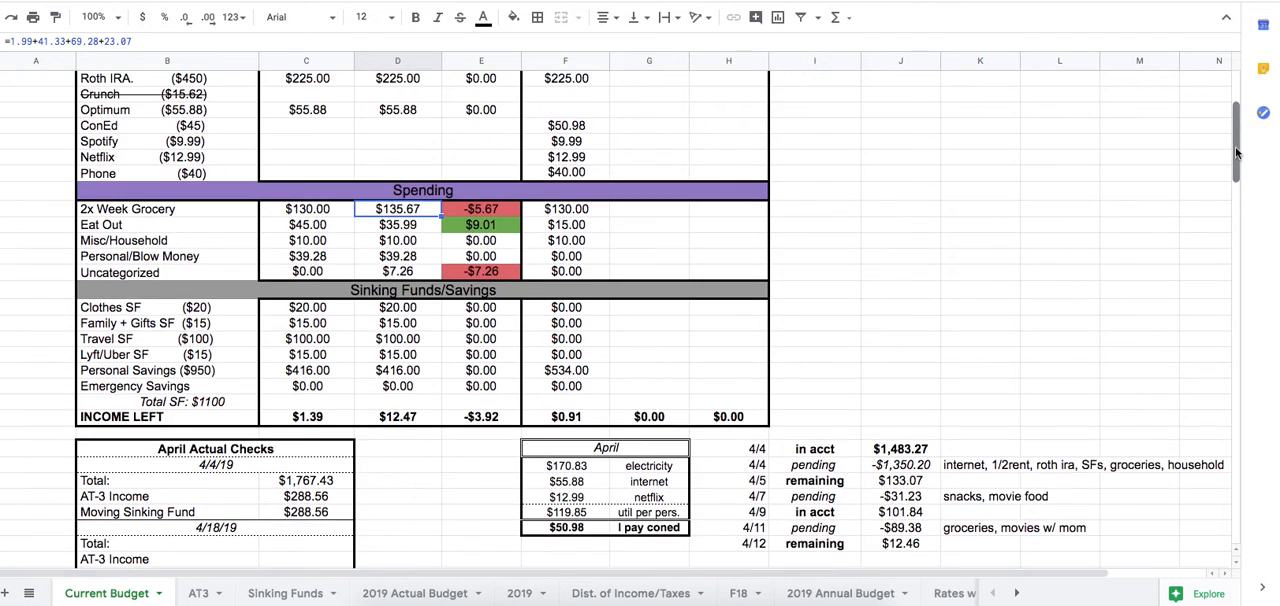
pyautogui.scroll(5, 1237, 152)
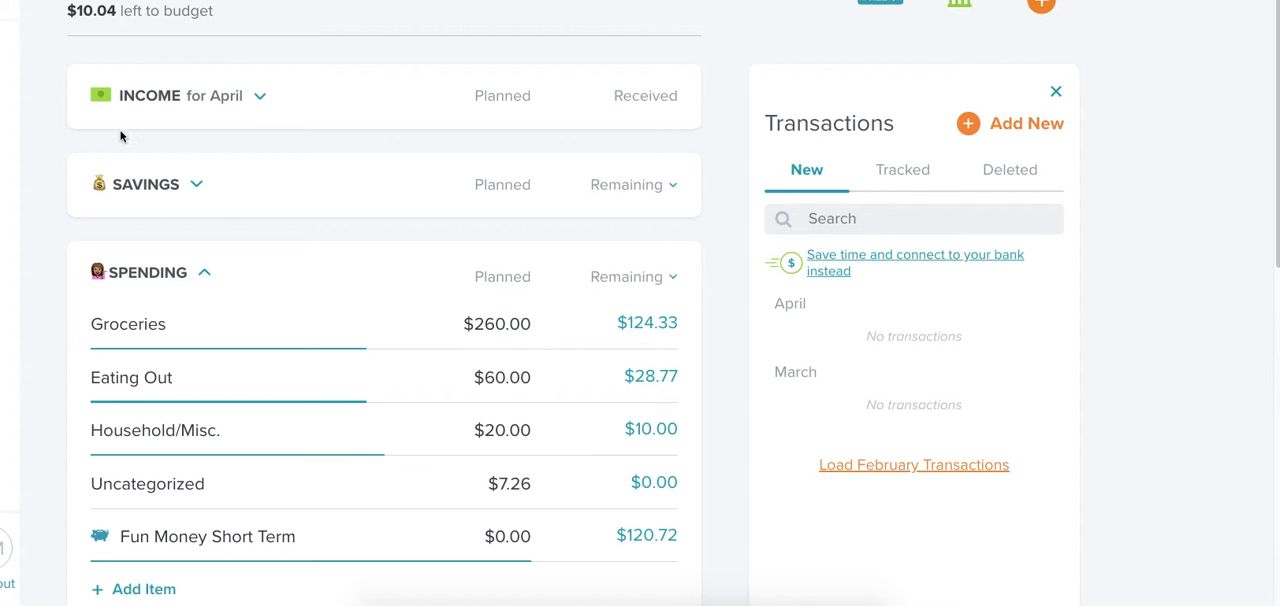
# Switch to the EveryDollar budget and review the items in the April Income and Savings groups, collapsing each group again.
pyautogui.click(262, 99)
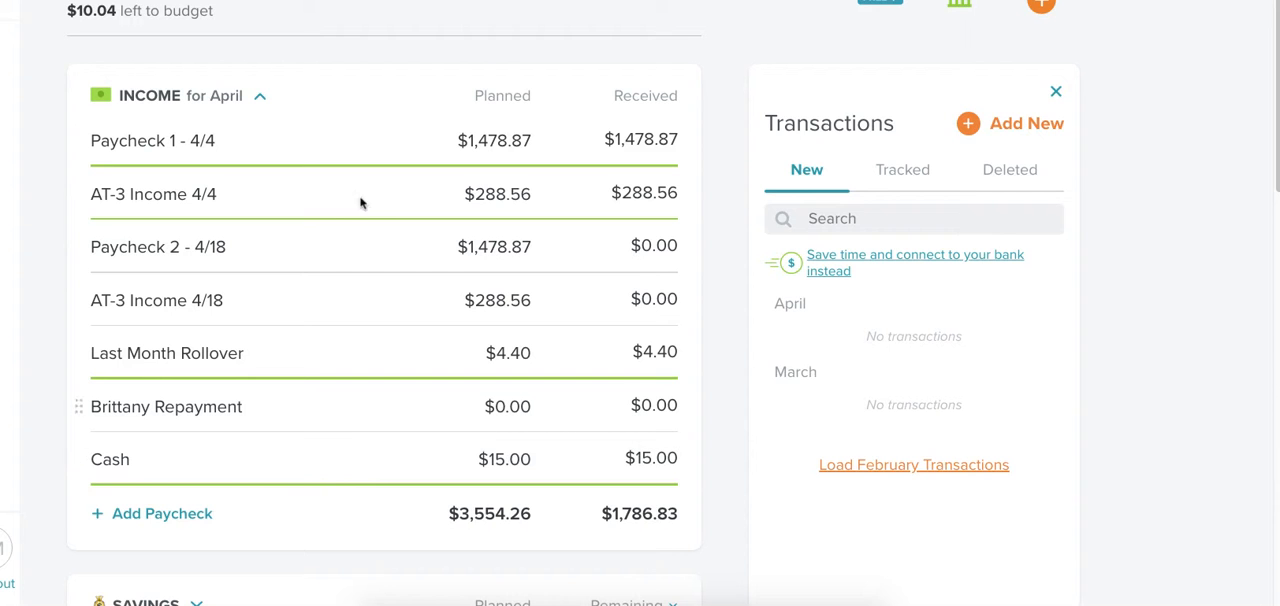
pyautogui.click(262, 100)
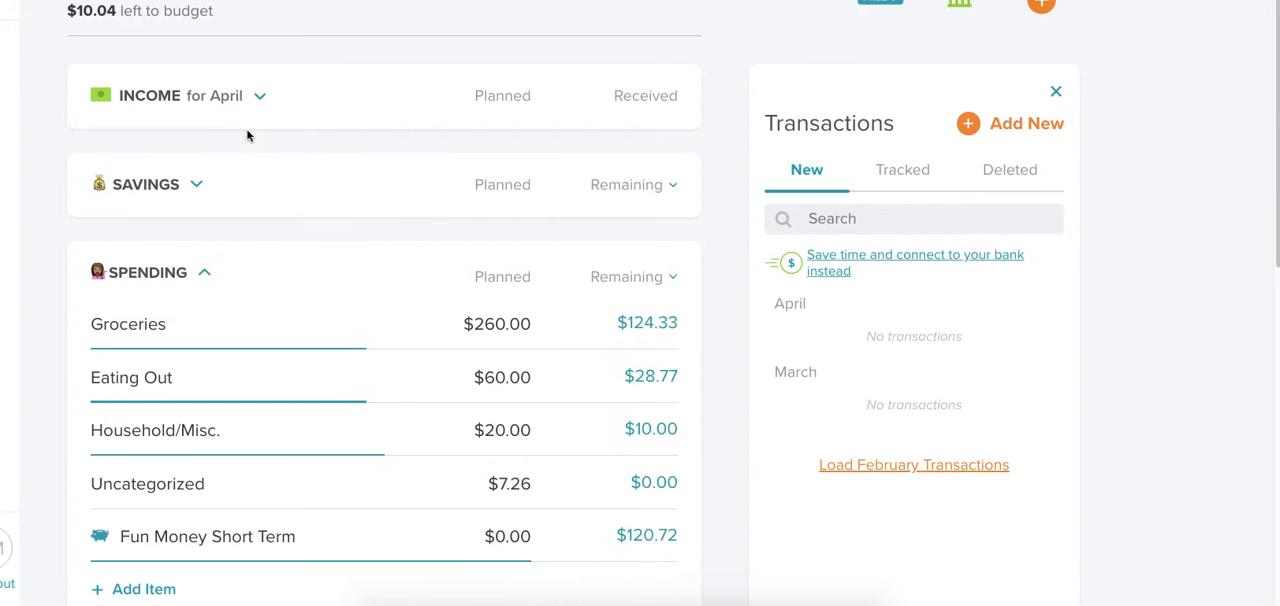
pyautogui.click(199, 184)
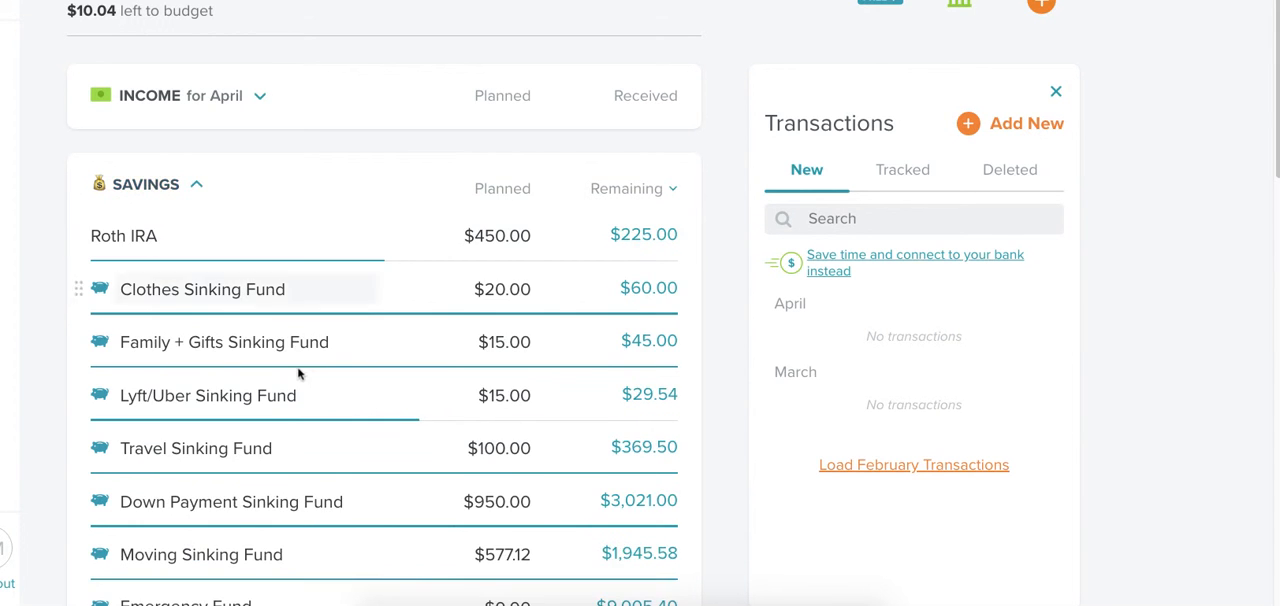
pyautogui.scroll(-3, 280, 320)
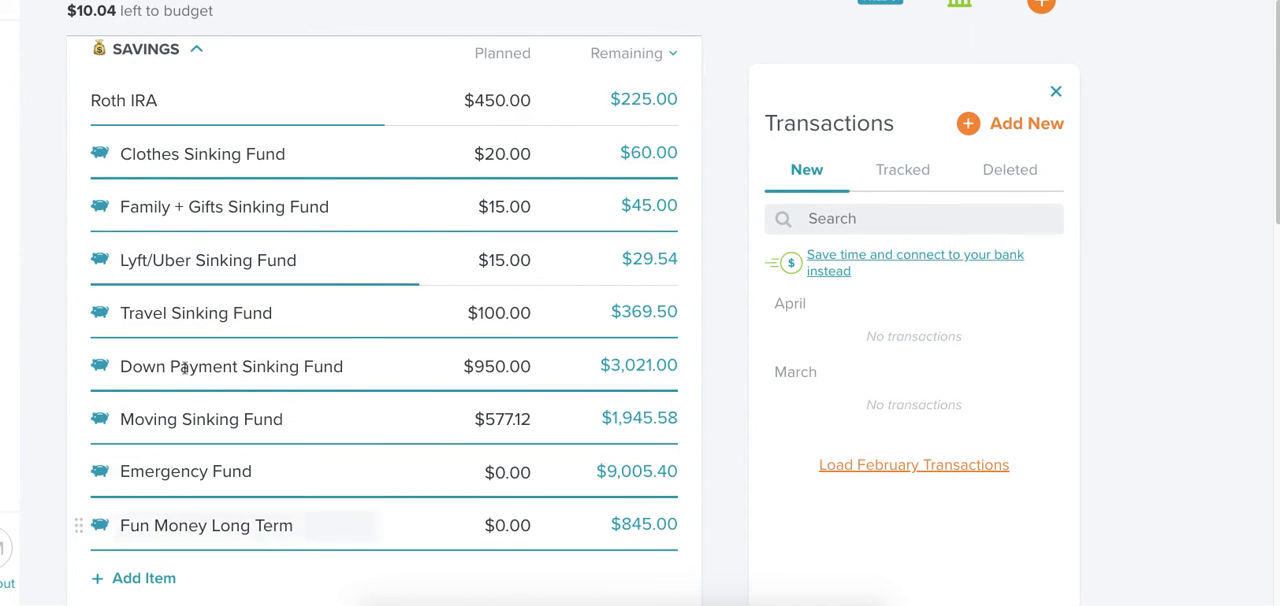
pyautogui.click(197, 53)
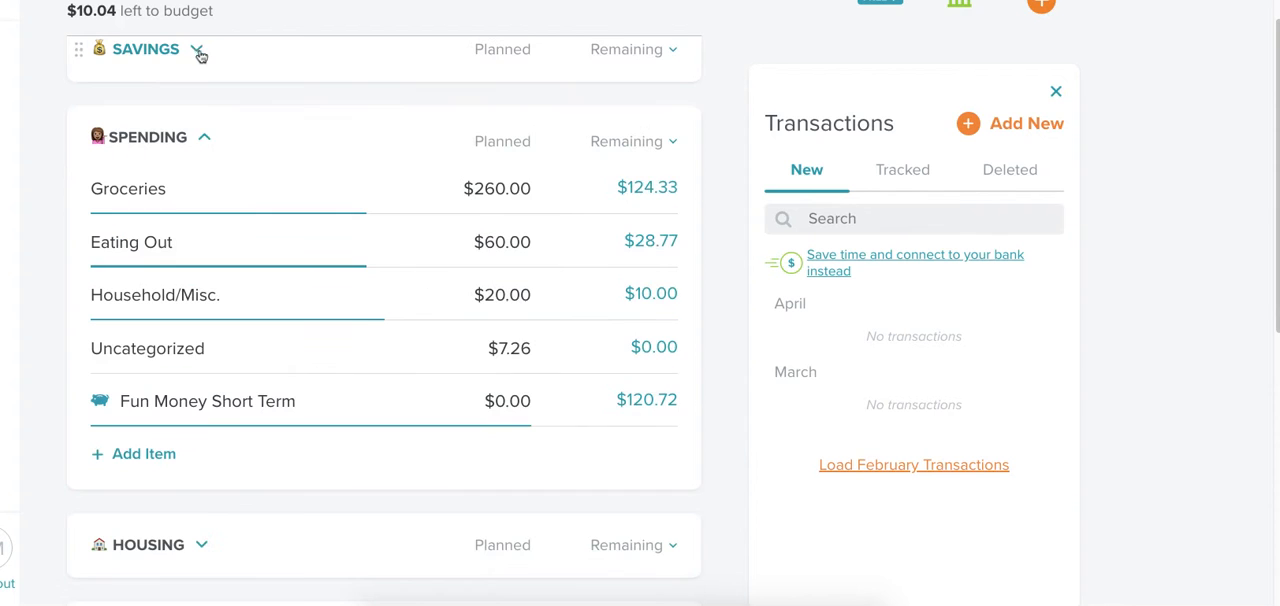
# Review the tracked transactions of the Groceries and Eating Out items in the Spending group.
pyautogui.click(378, 198)
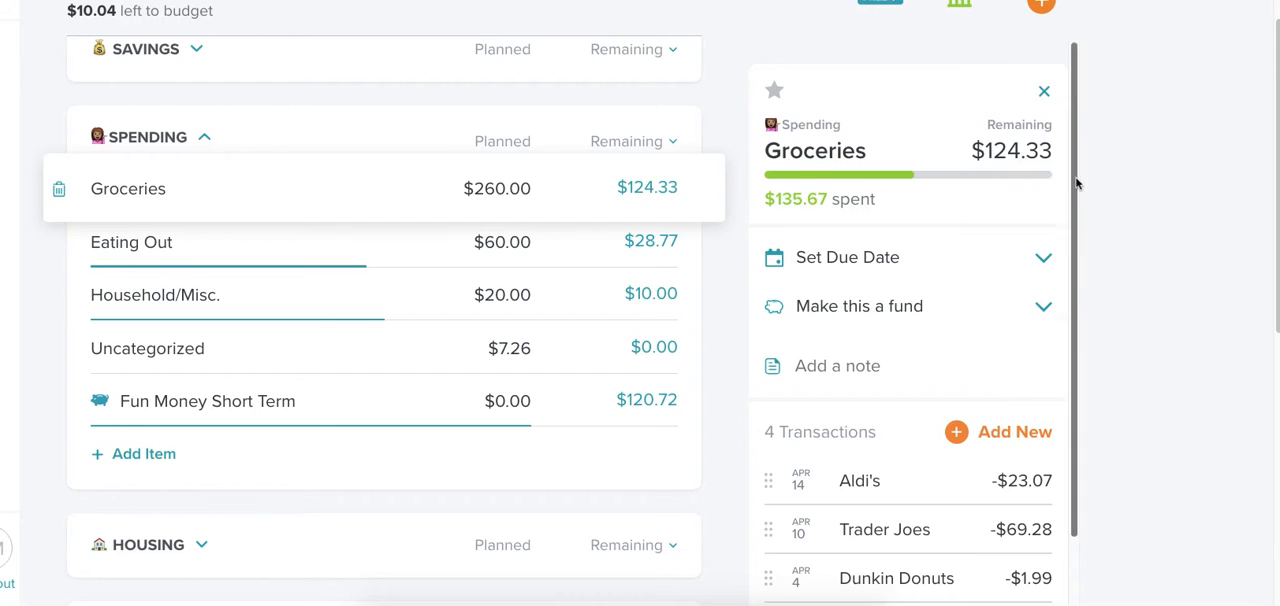
pyautogui.scroll(-2, 1064, 363)
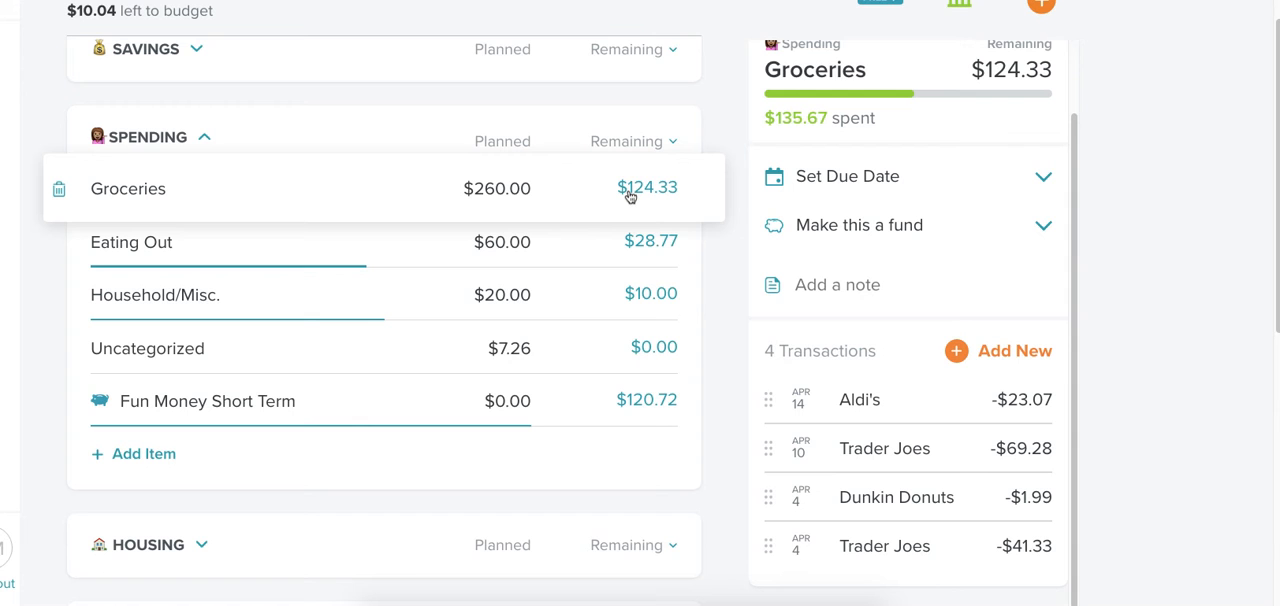
pyautogui.click(381, 238)
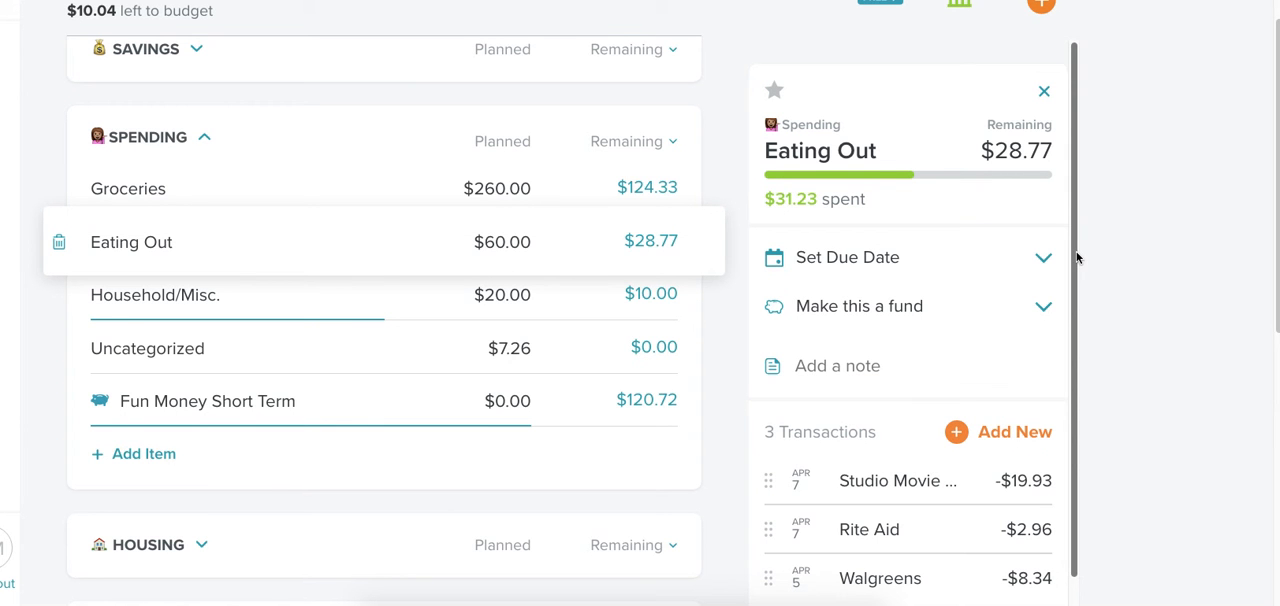
pyautogui.moveTo(1077, 254); pyautogui.dragTo(1077, 321)
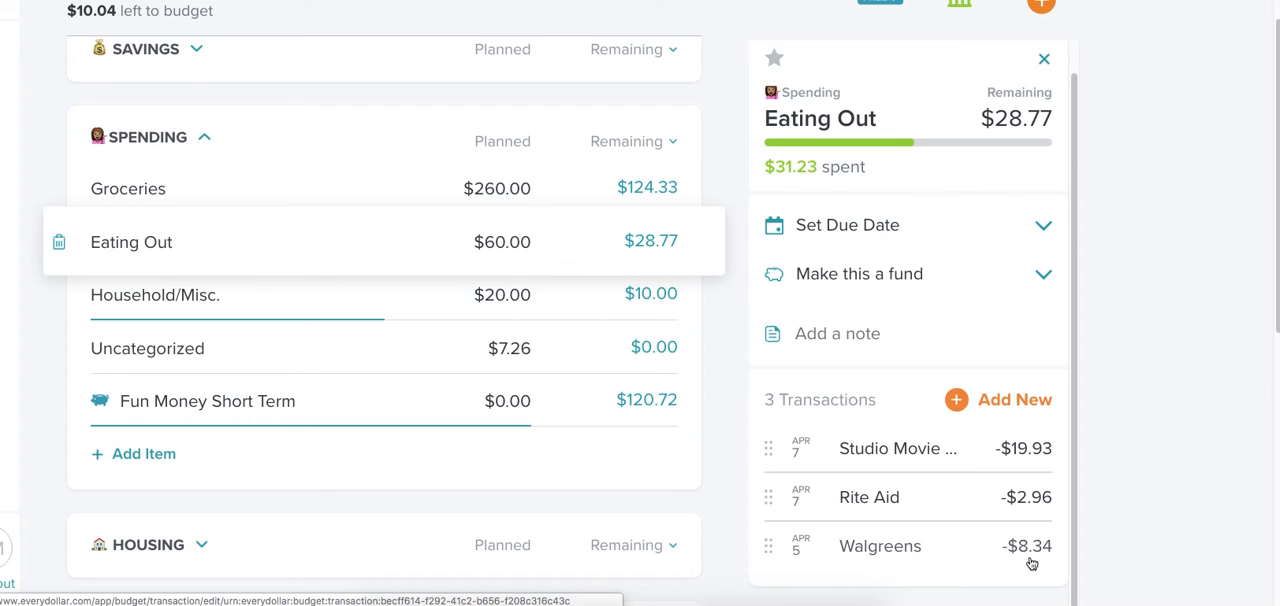
# Inspect the Rite Aid expense including its note, and the Studio Movie Grill expense, closing each without changes.
pyautogui.click(947, 507)
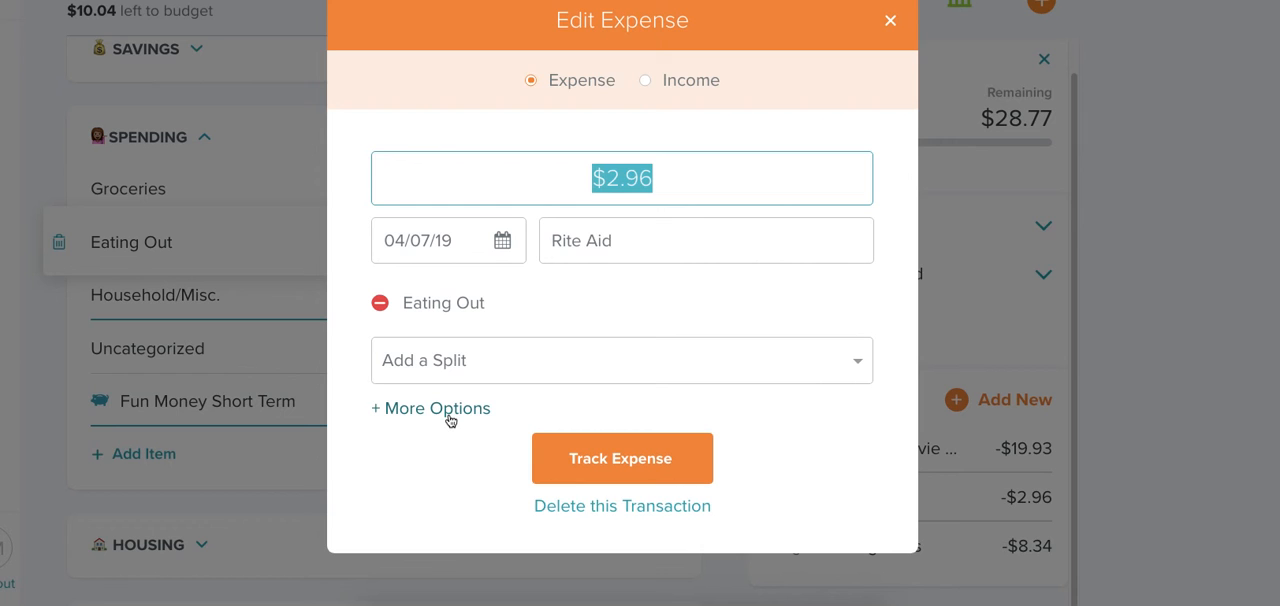
pyautogui.click(449, 419)
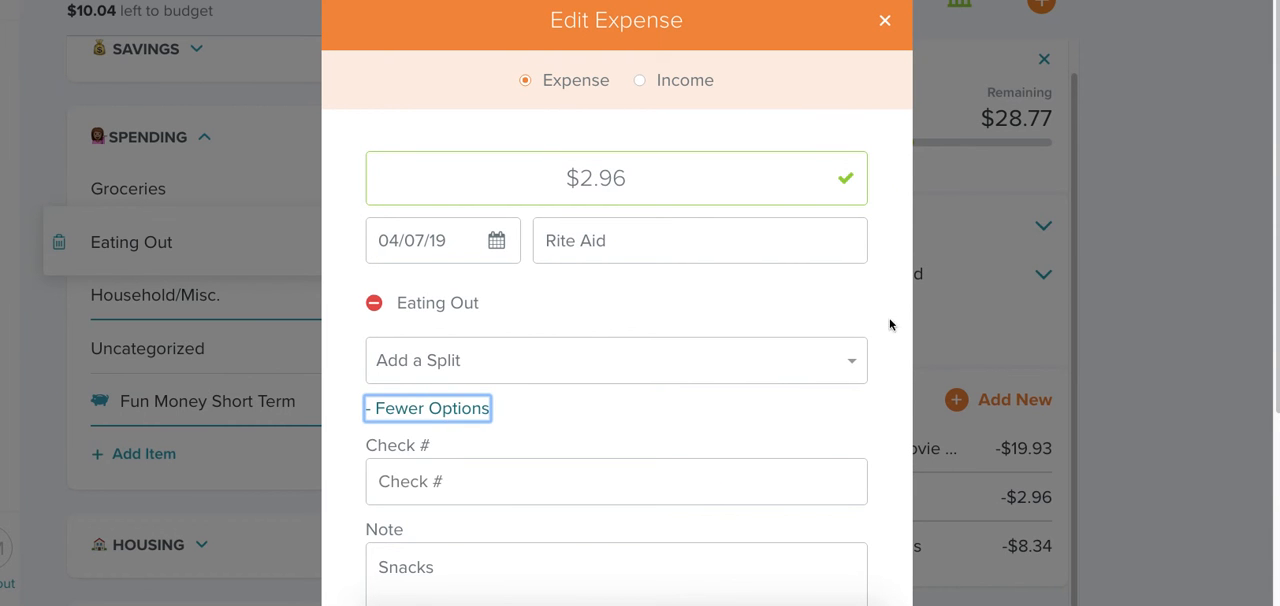
pyautogui.click(889, 346)
pyautogui.scroll(-3, 858, 387)
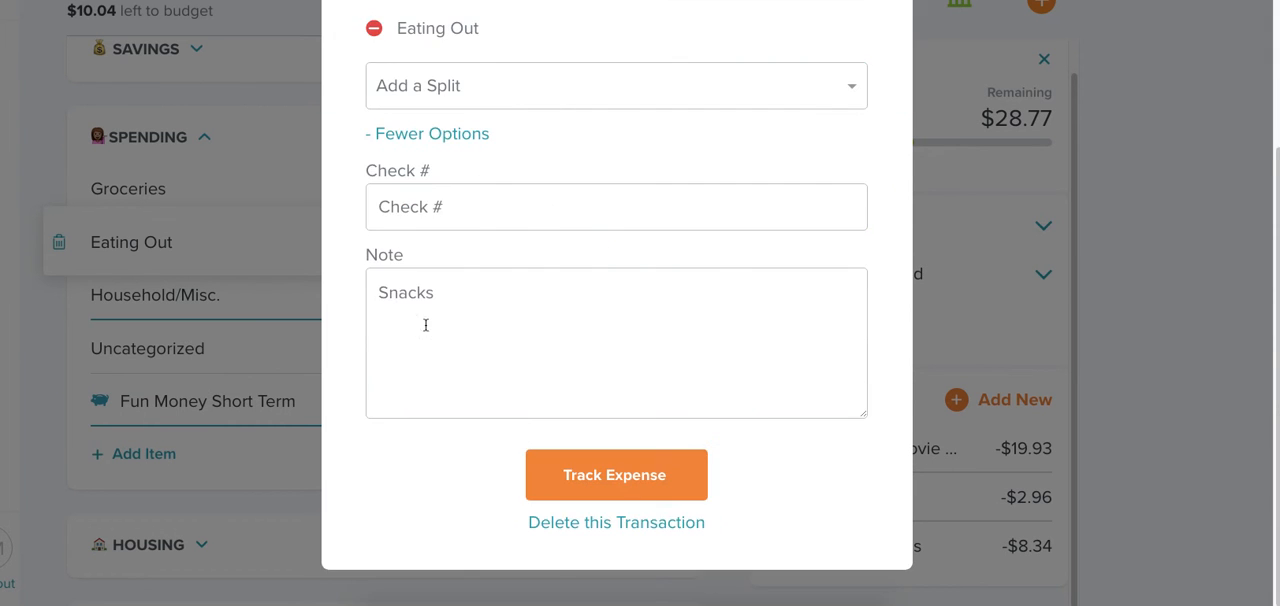
pyautogui.scroll(3, 483, 286)
pyautogui.click(885, 21)
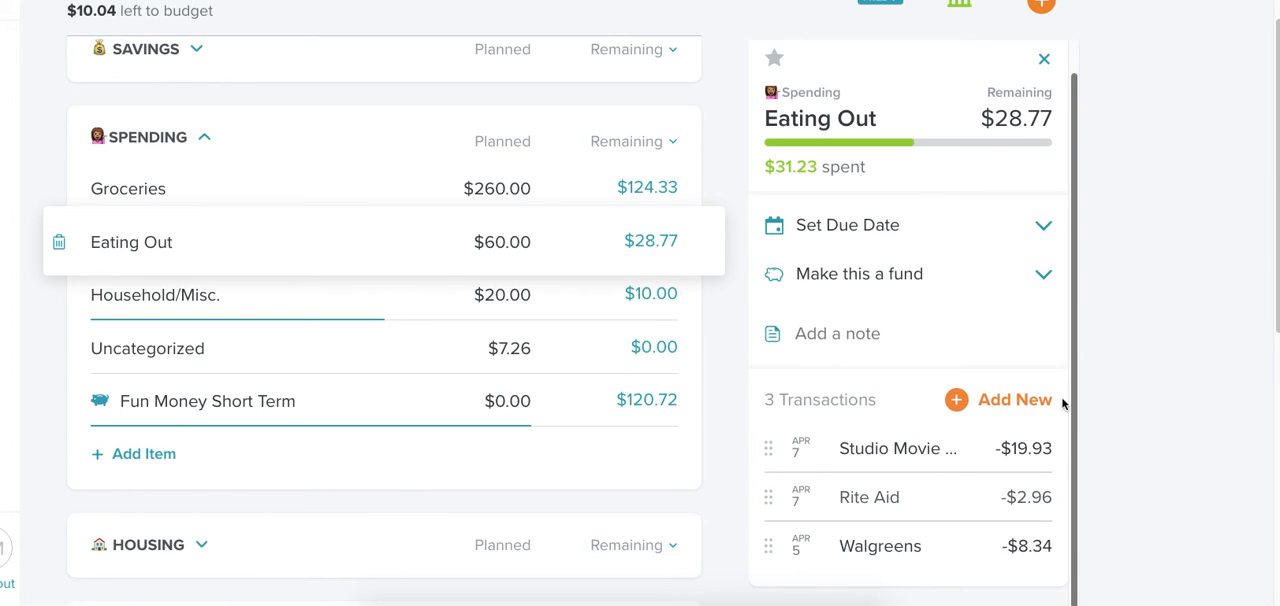
pyautogui.click(950, 446)
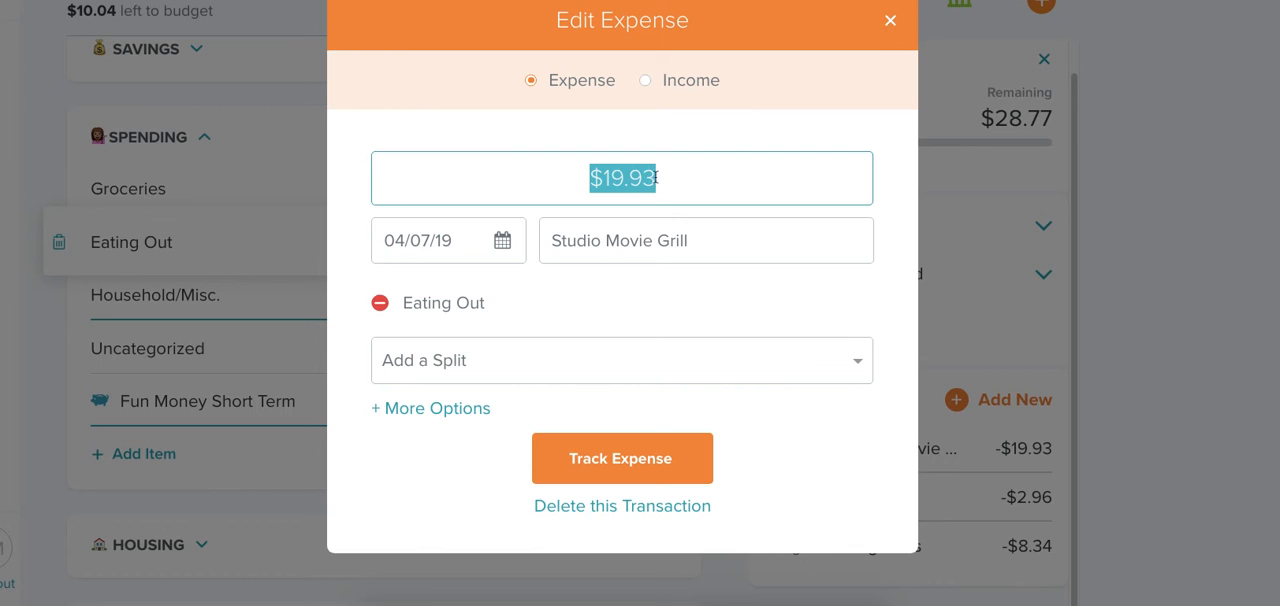
pyautogui.click(892, 22)
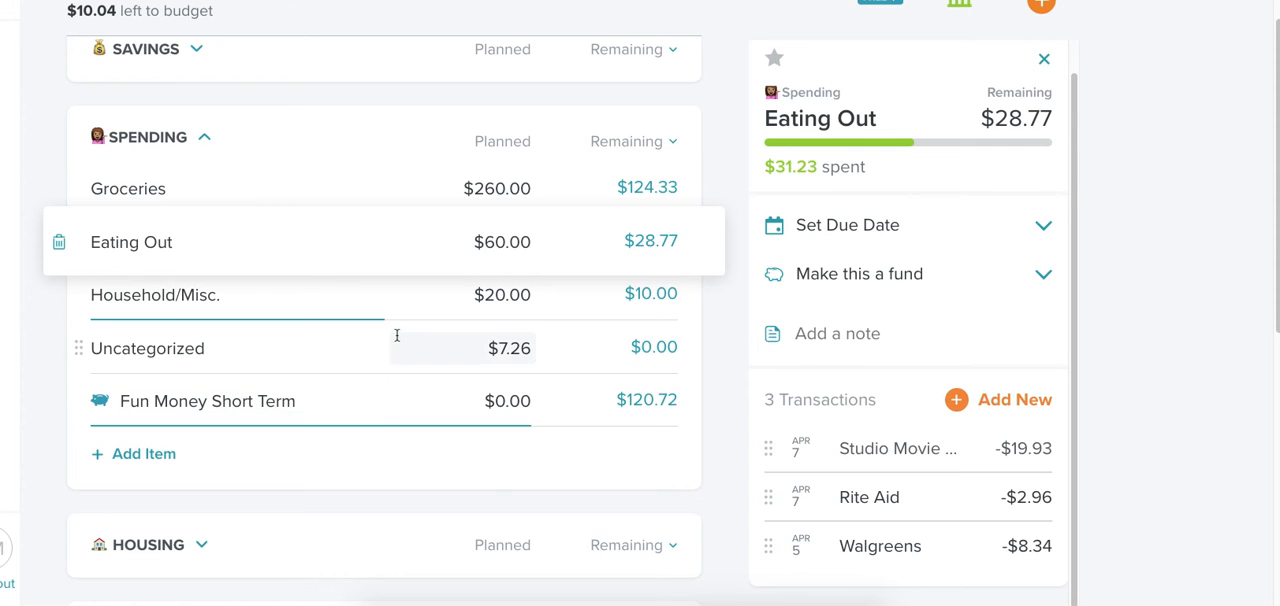
# Review the tracked transactions of the Fun Money Short Term, Household/Misc. and Uncategorized items in the Spending group.
pyautogui.click(373, 410)
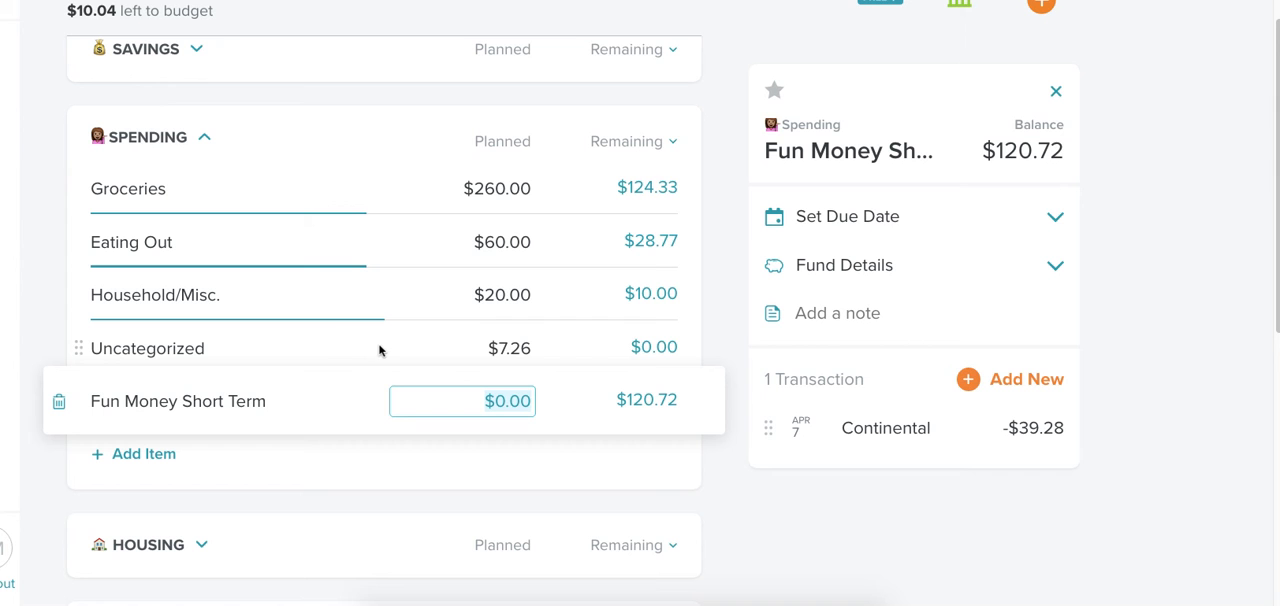
pyautogui.click(388, 303)
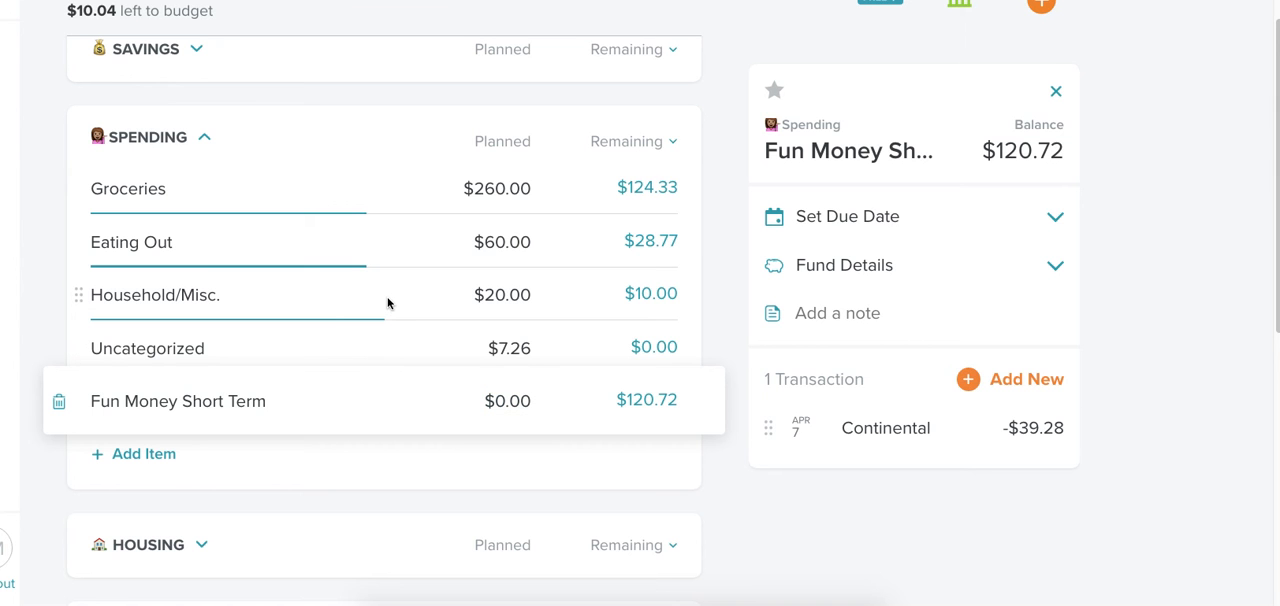
pyautogui.click(388, 303)
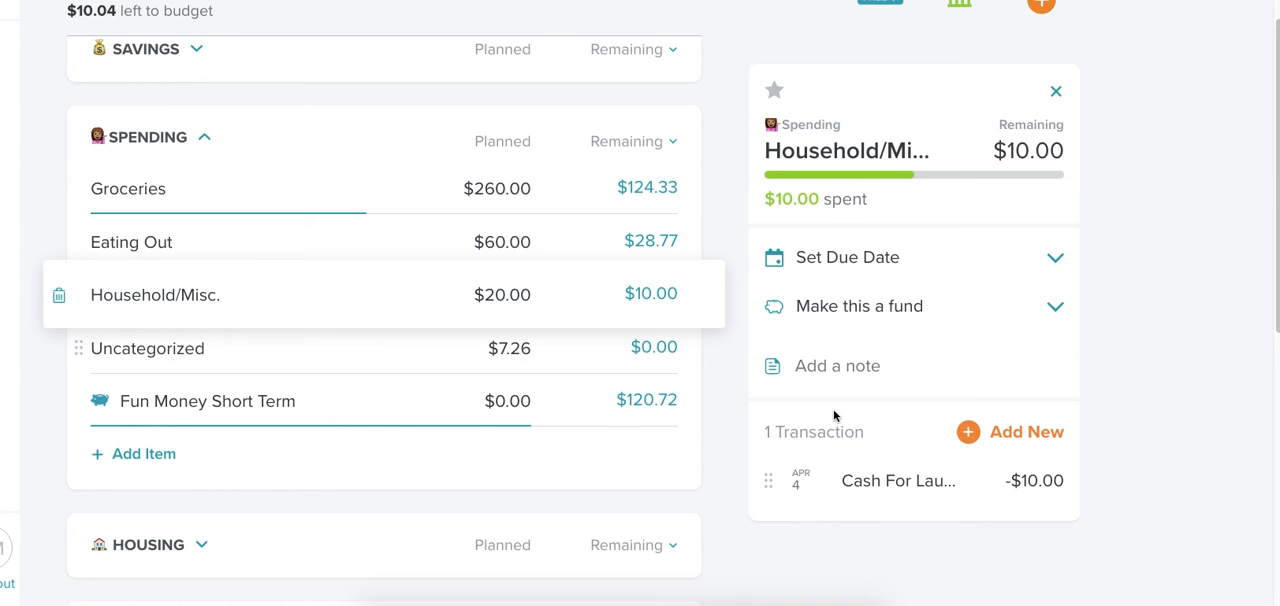
pyautogui.click(392, 349)
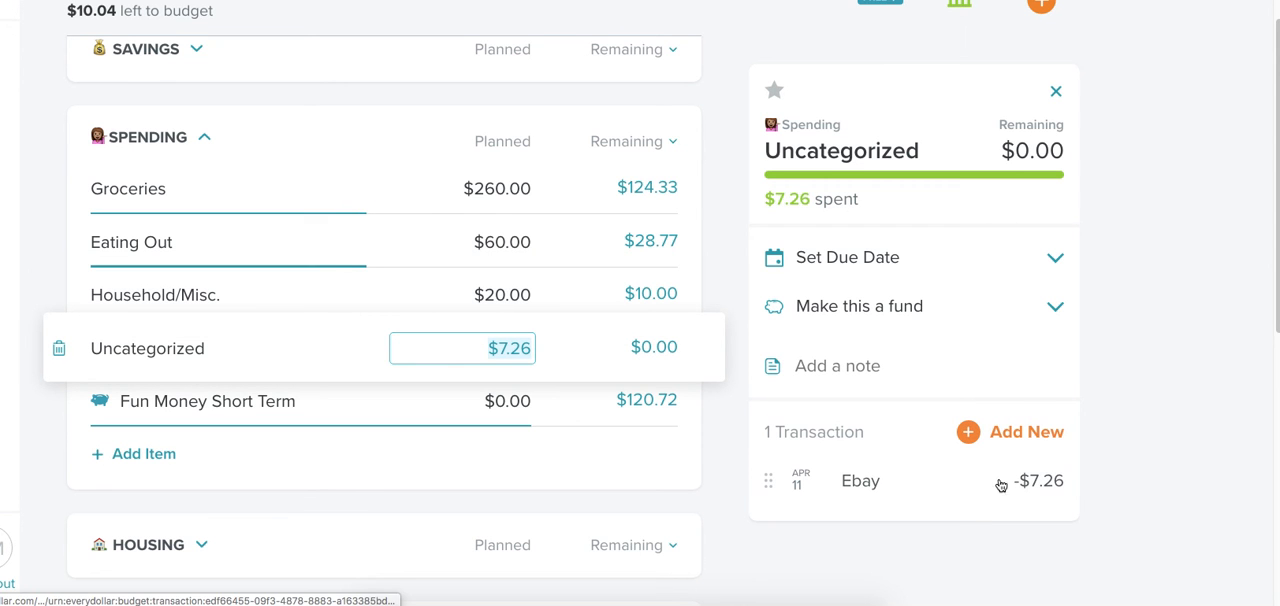
# Inspect the Ebay expense under Uncategorized including its note, and close it without changes.
pyautogui.click(1038, 484)
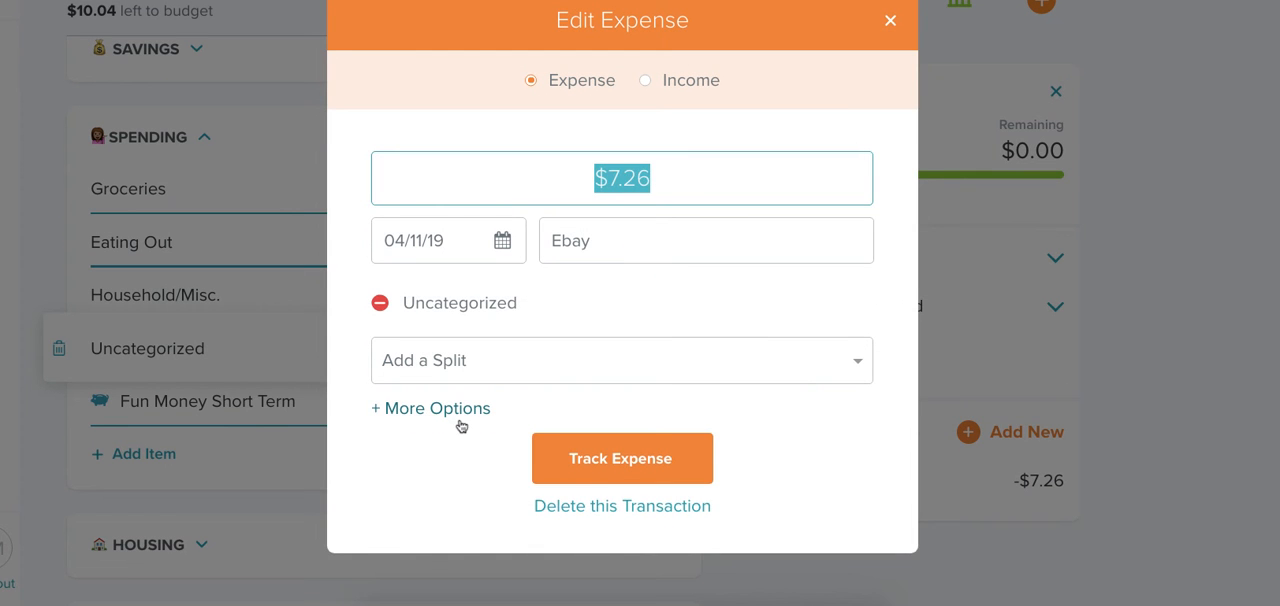
pyautogui.click(457, 412)
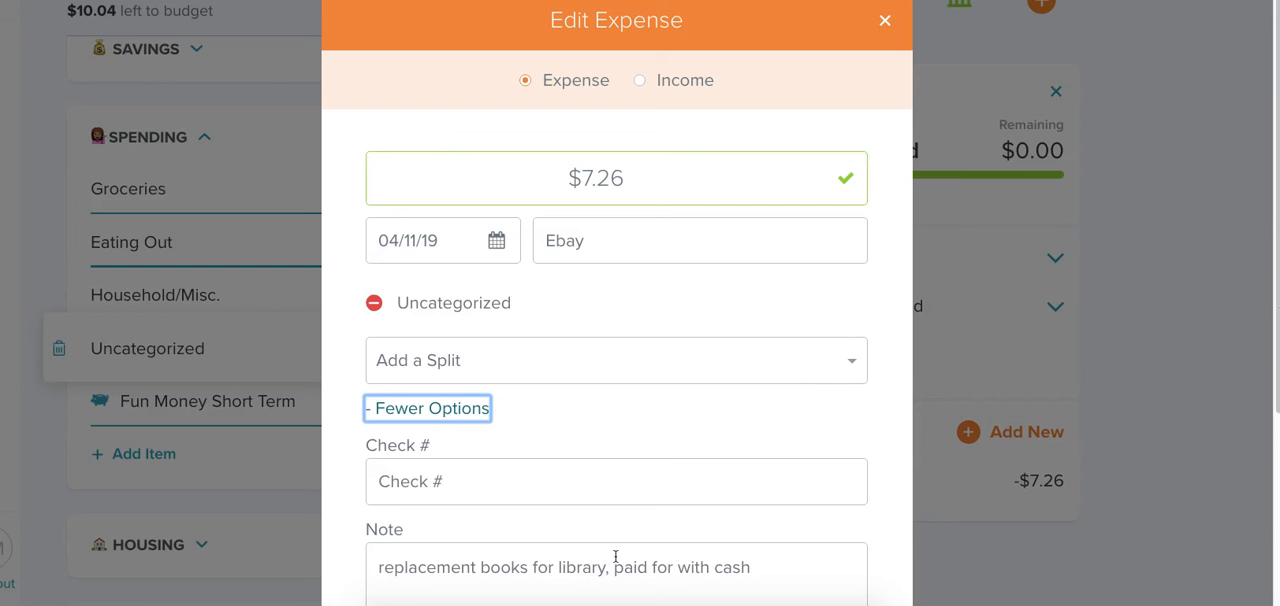
pyautogui.scroll(-1, 1275, 290)
pyautogui.scroll(-3, 1275, 290)
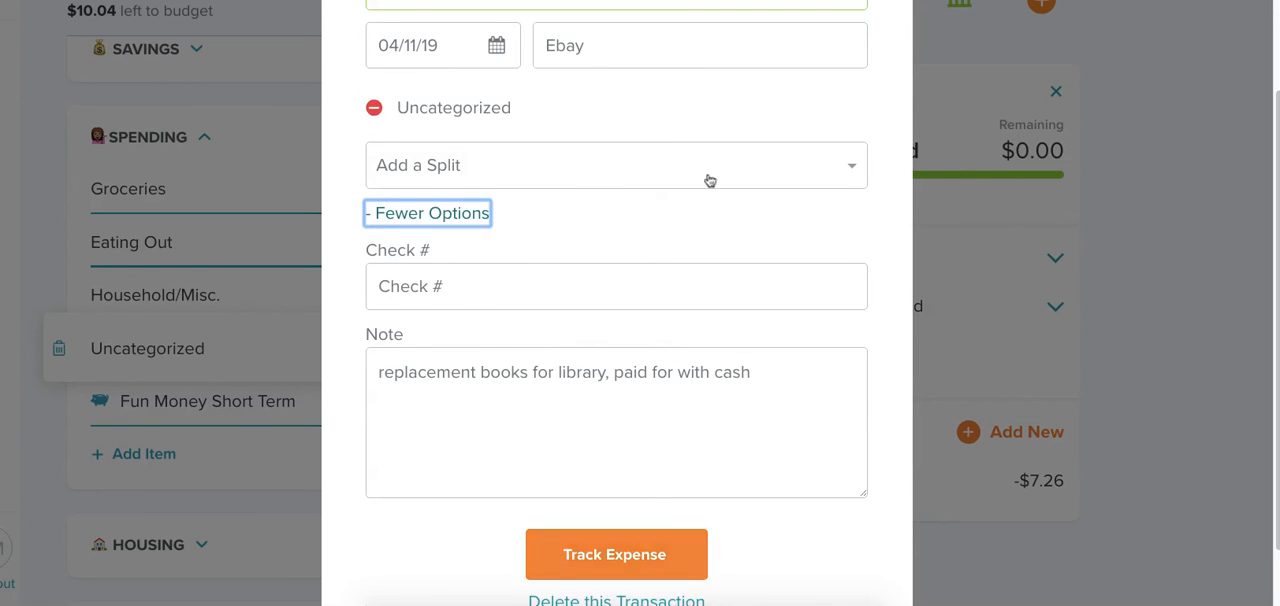
pyautogui.scroll(4, 709, 177)
pyautogui.click(884, 20)
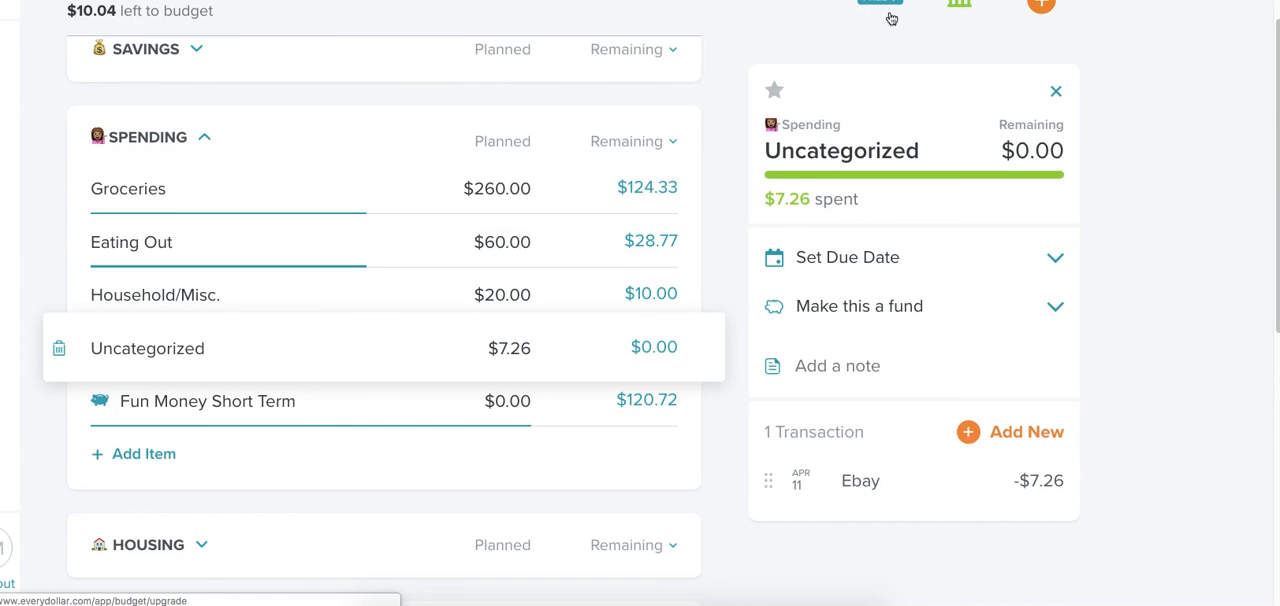
# Collapse the Spending group and review the items in the Housing, Subscriptions and Rollover To Next Month groups, collapsing each again.
pyautogui.click(205, 141)
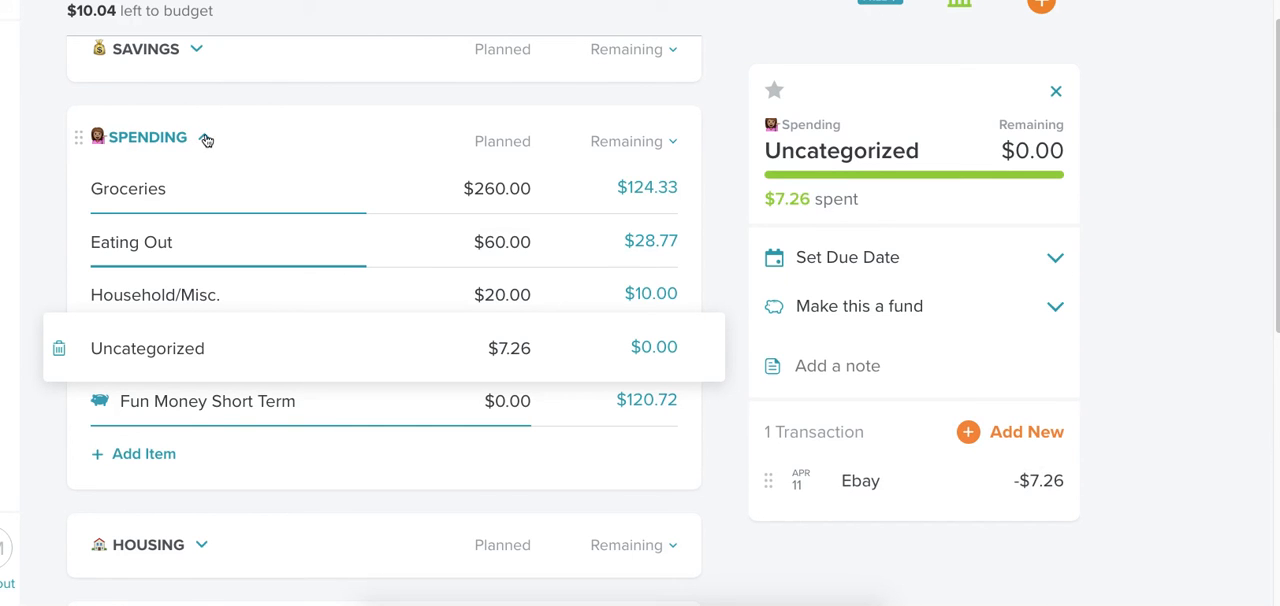
pyautogui.click(202, 229)
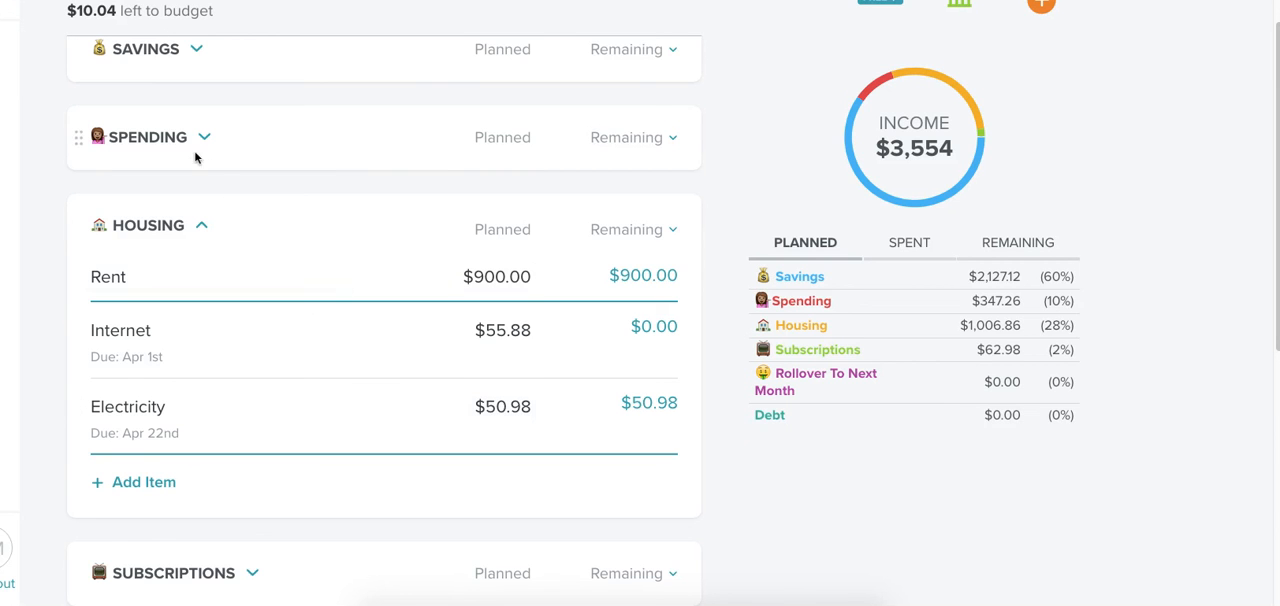
pyautogui.click(203, 230)
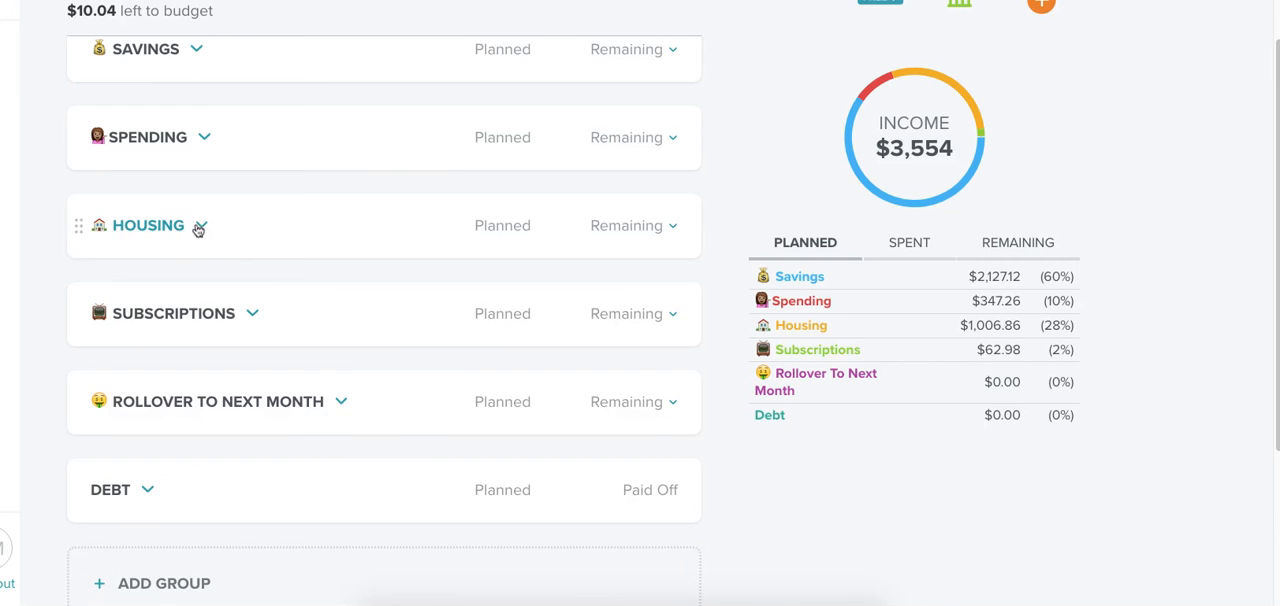
pyautogui.click(250, 316)
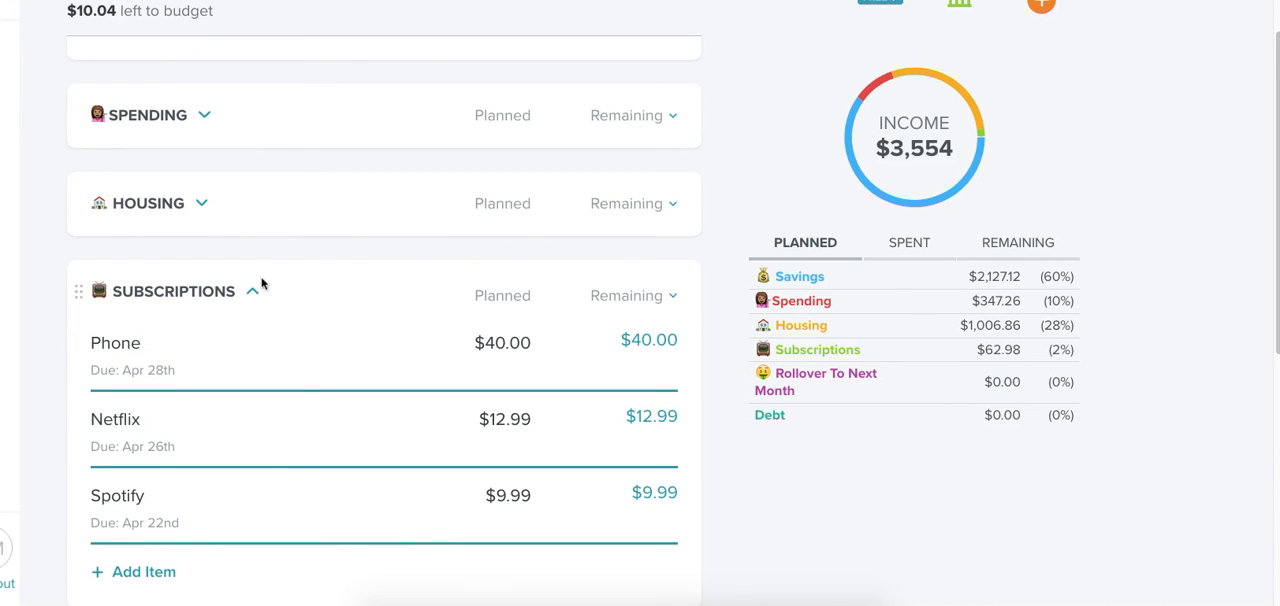
pyautogui.click(253, 295)
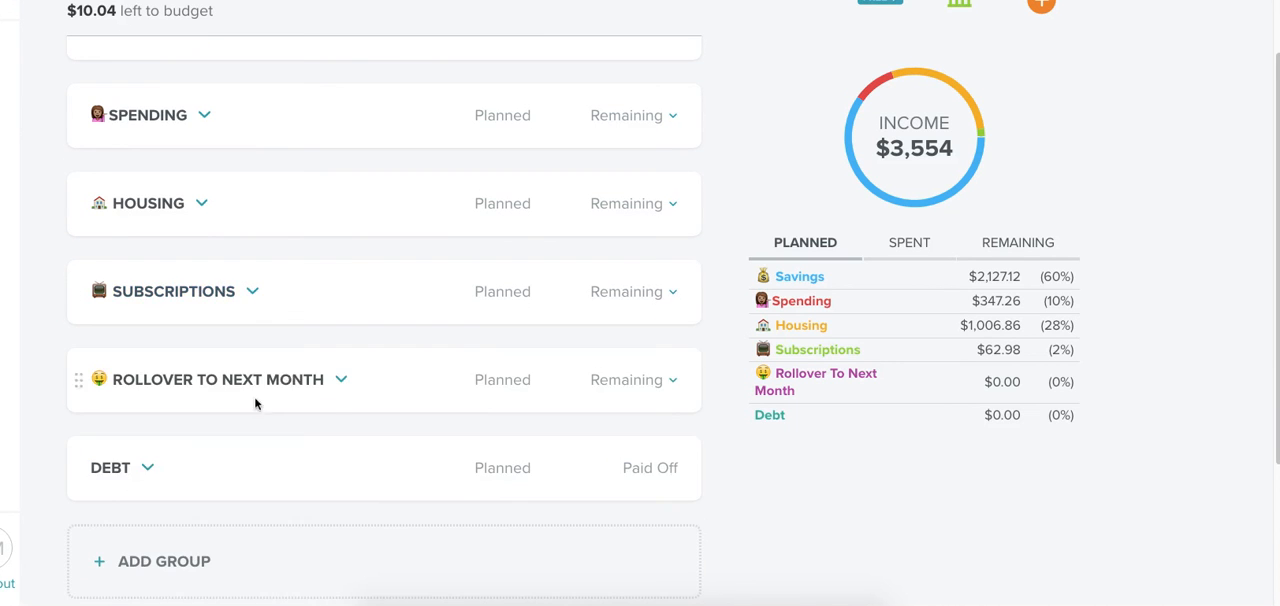
pyautogui.click(341, 383)
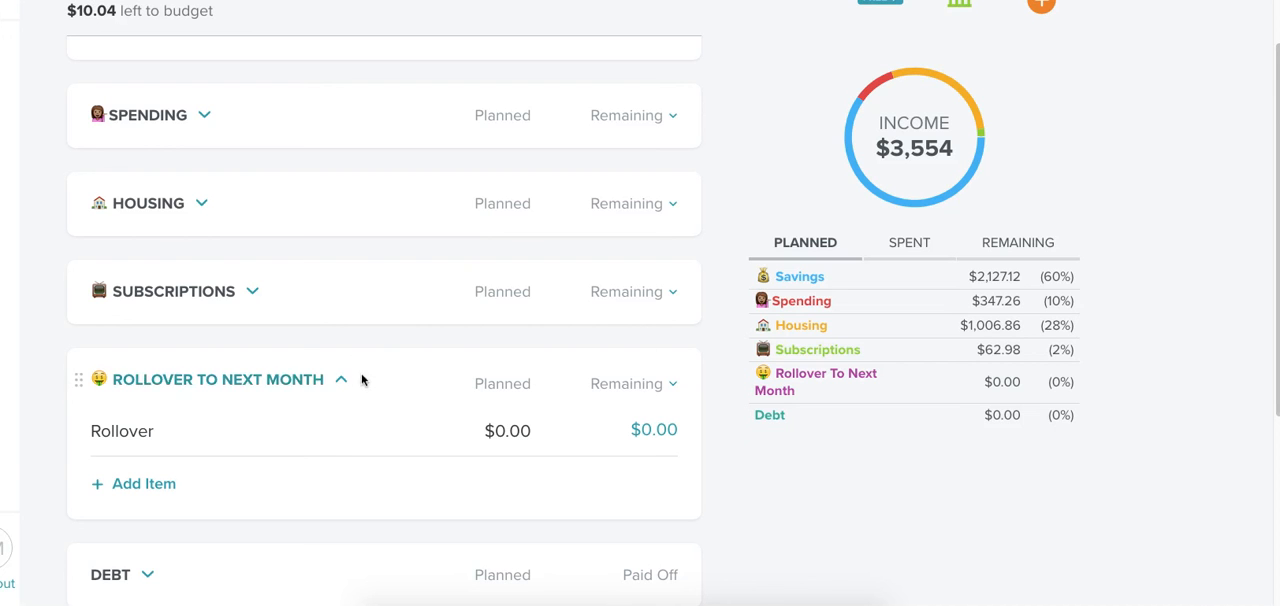
pyautogui.click(340, 384)
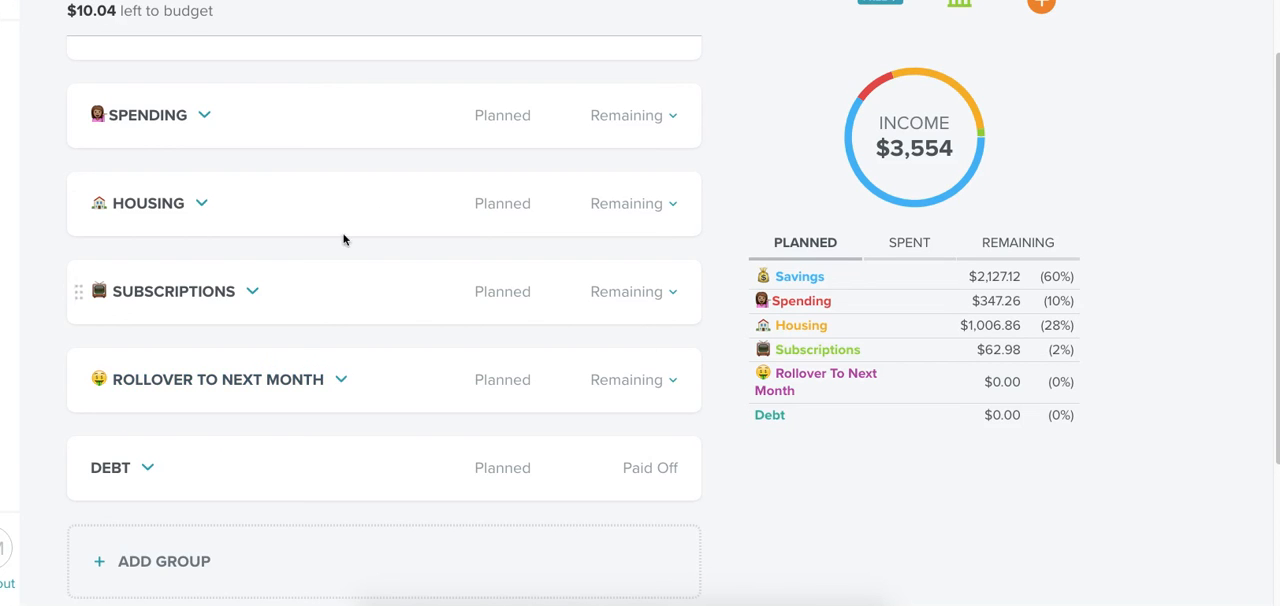
pyautogui.scroll(2, 343, 240)
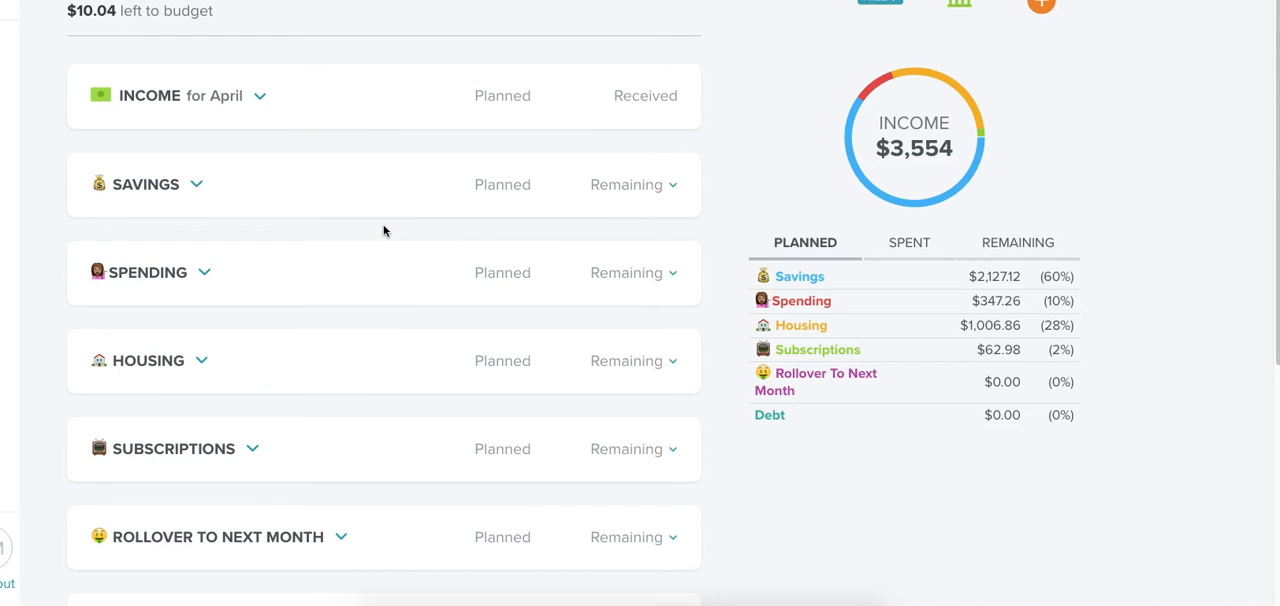